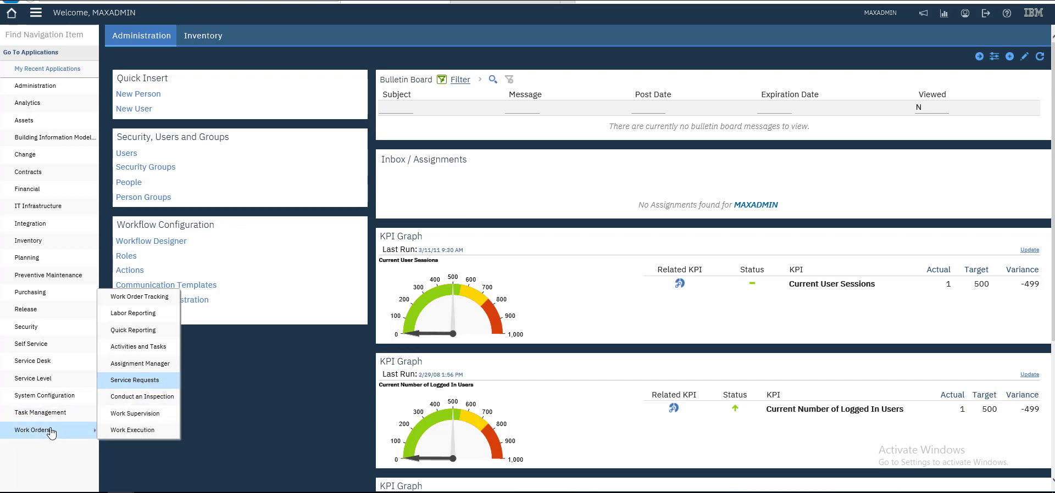
- Launch Service Requests from the Work Orders application menu
{"action": "key", "text": "Return"}
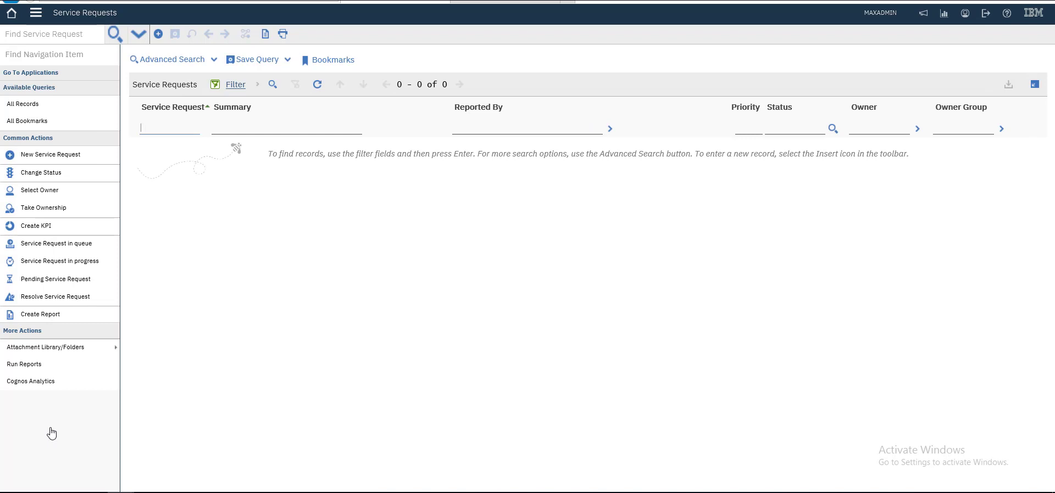
- Filter service requests by Summary 'test' and display the where clause, upper(description) like '%TEST%'
{"action": "key", "text": "Tab"}
{"action": "type", "text": "test"}
{"action": "key", "text": "Return"}
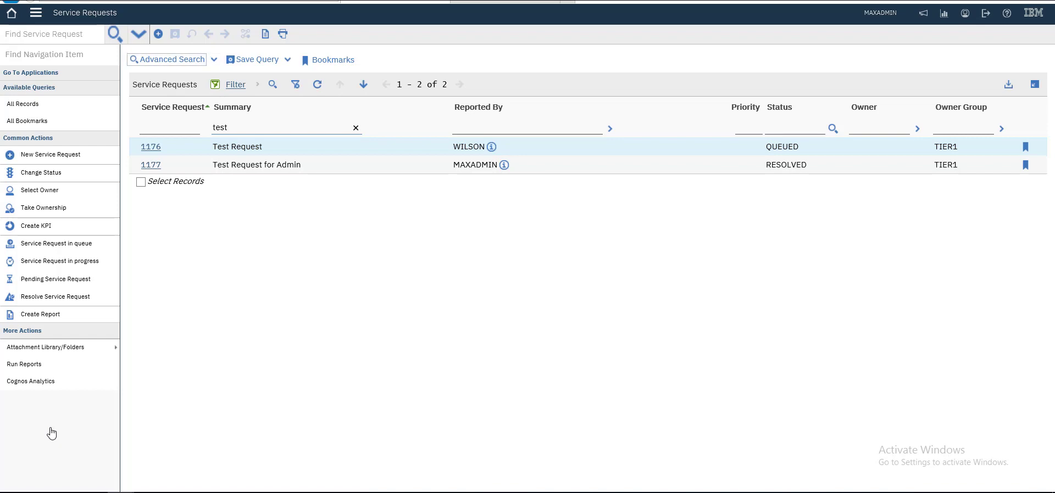
{"action": "key", "text": "alt+Down"}
{"action": "key", "text": "Down"}
{"action": "key", "text": "Return"}
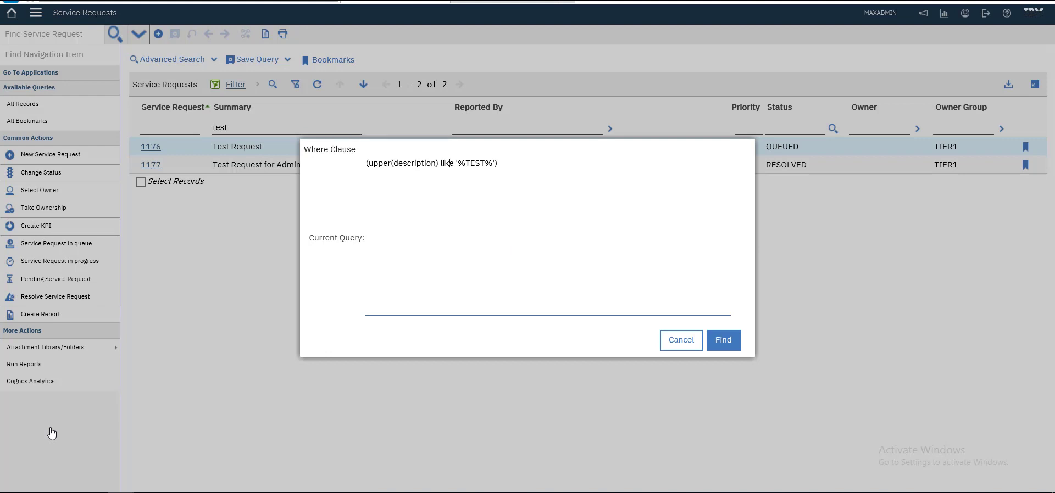
- Edit the where clause to like 'TEST%' and run it
{"action": "key", "text": "ctrl+shift+Left"}
{"action": "key", "text": "ctrl+shift+Right"}
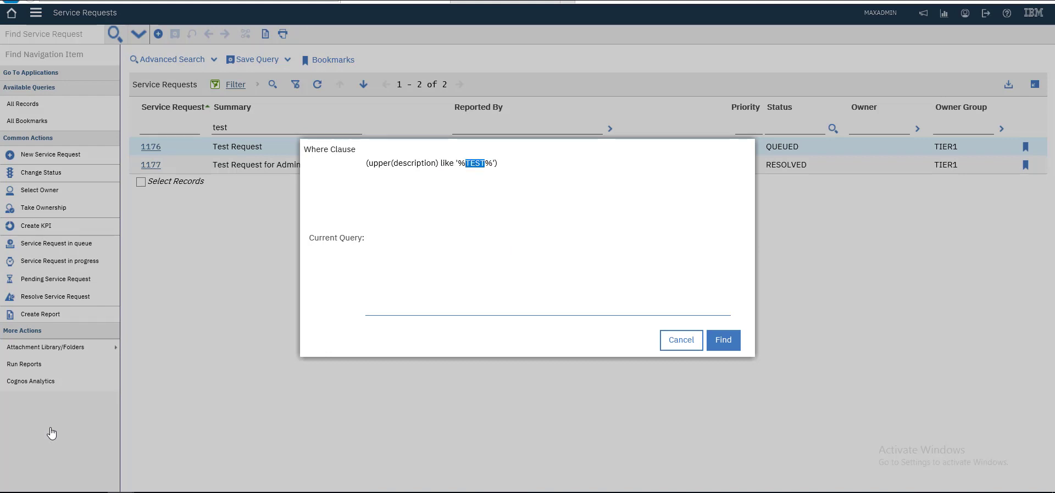
{"action": "key", "text": "Right"}
{"action": "key", "text": "BackSpace"}
{"action": "key", "text": "Tab"}
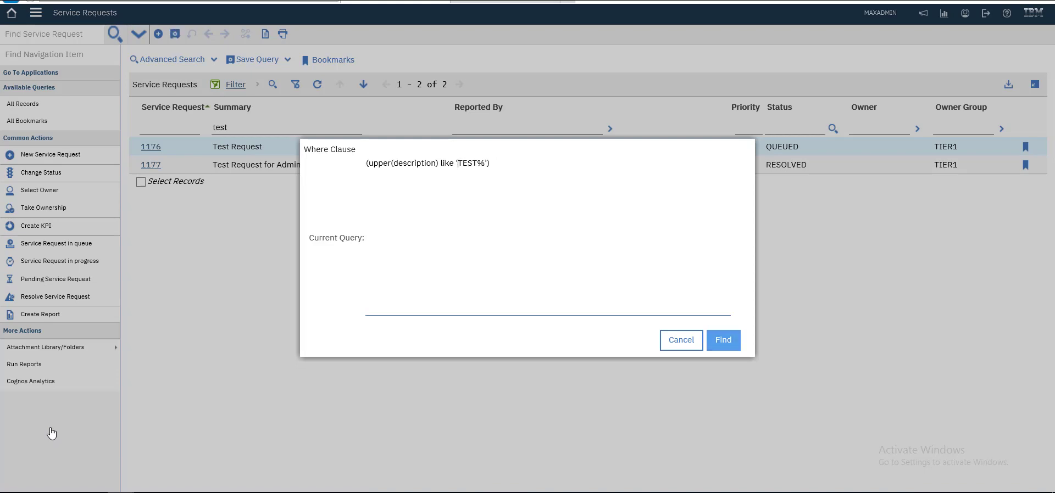
{"action": "key", "text": "Return"}
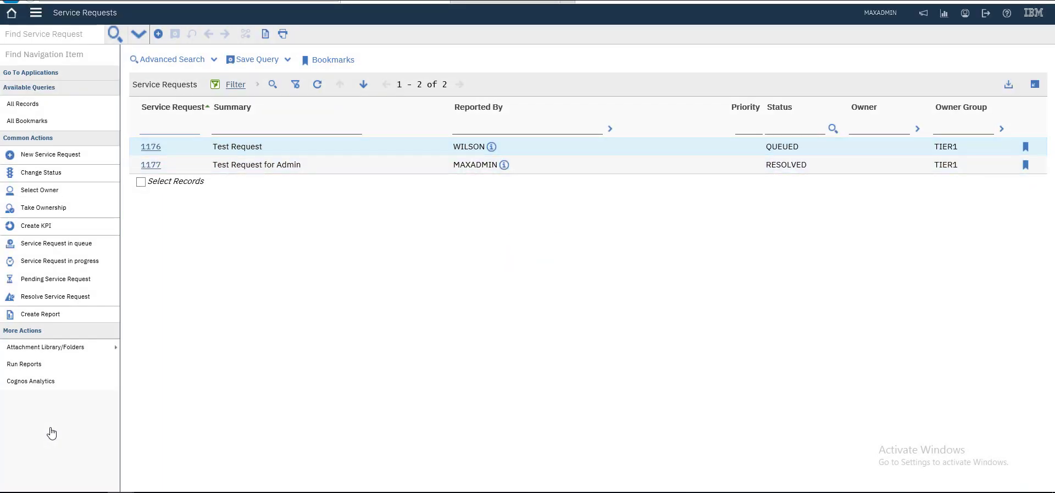
- Reopen the where clause, change it to like '%TE%', and run it, listing 24 requests
{"action": "key", "text": "Return"}
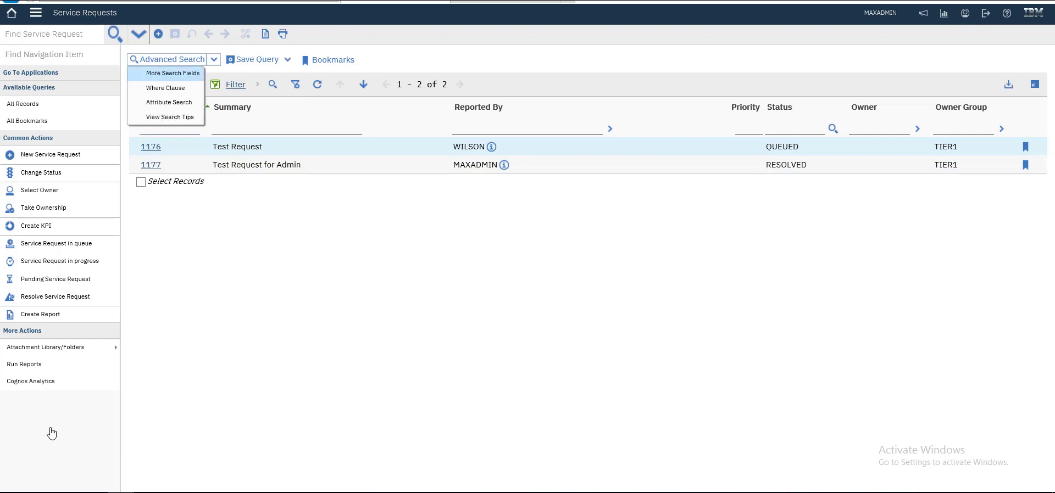
{"action": "key", "text": "Down"}
{"action": "key", "text": "Return"}
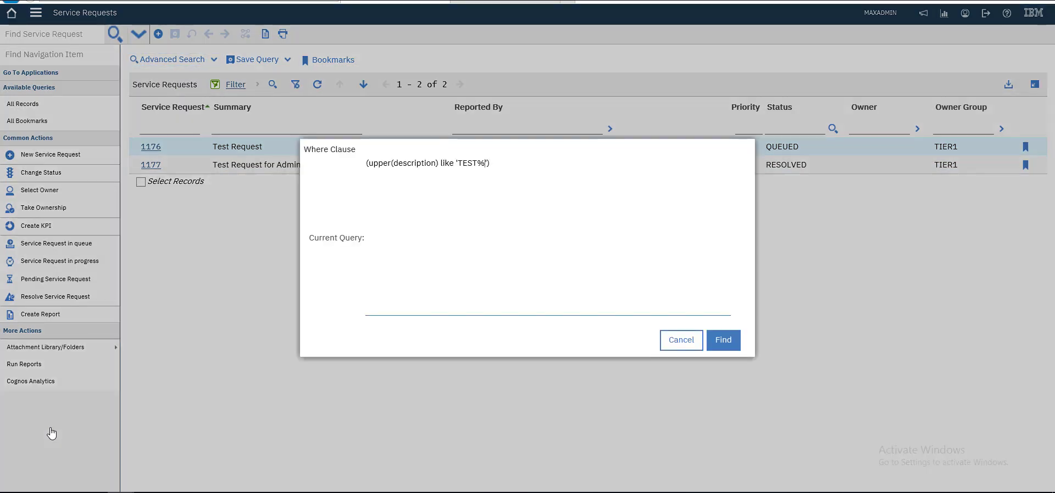
{"action": "key", "text": "Left"}
{"action": "key", "text": "Left"}
{"action": "key", "text": "Left"}
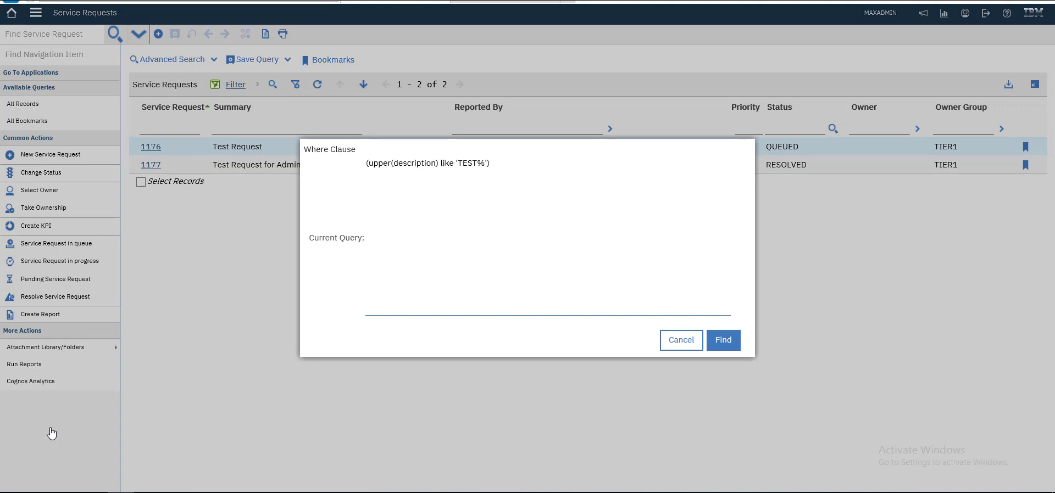
{"action": "type", "text": "%"}
{"action": "key", "text": "BackSpace"}
{"action": "key", "text": "BackSpace"}
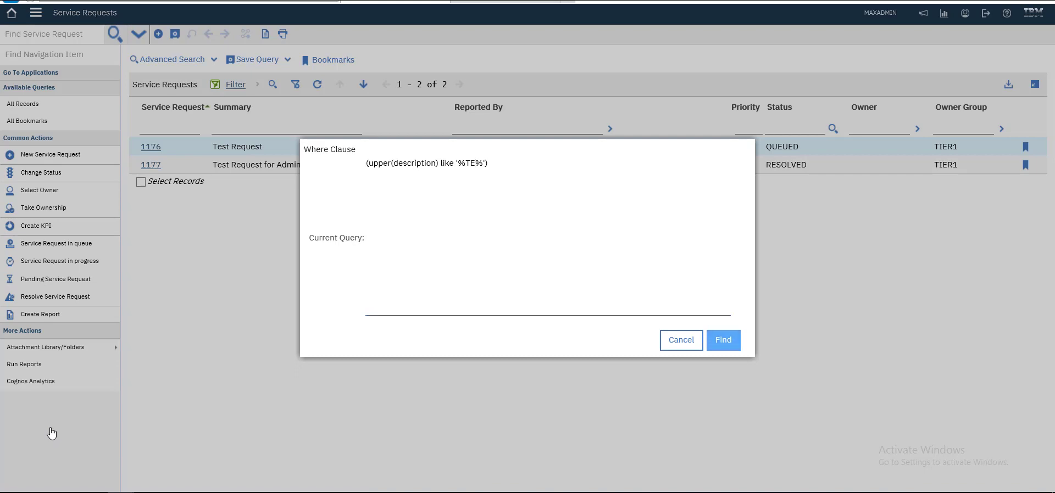
{"action": "key", "text": "Return"}
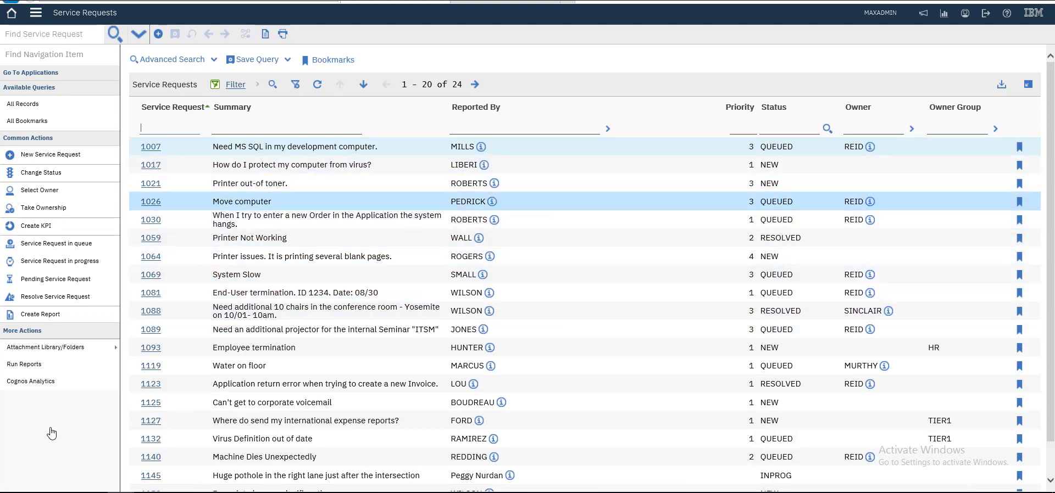
{"action": "key", "text": "Up"}
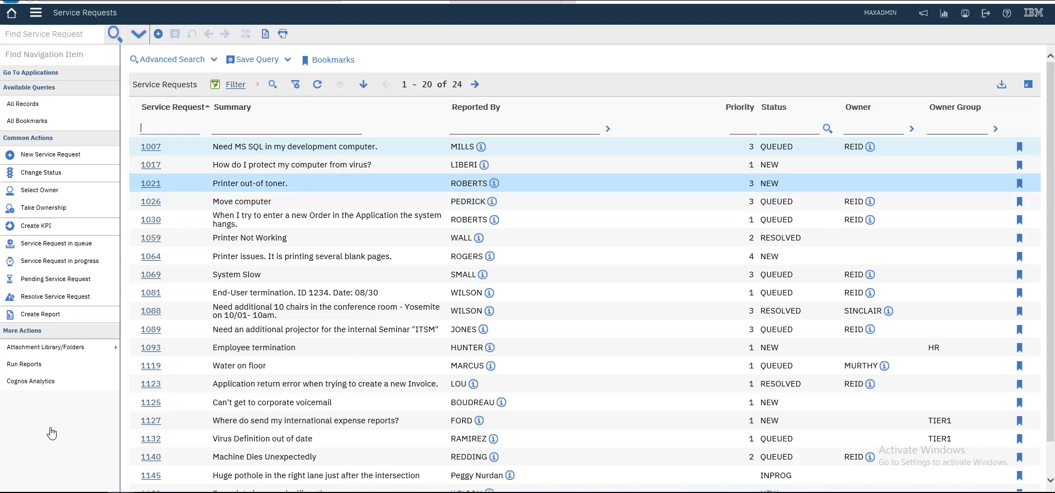
{"action": "key", "text": "Up"}
{"action": "key", "text": "Up"}
{"action": "key", "text": "Down"}
{"action": "key", "text": "Down"}
{"action": "key", "text": "Up"}
{"action": "key", "text": "Down"}
{"action": "key", "text": "Up"}
{"action": "key", "text": "Up"}
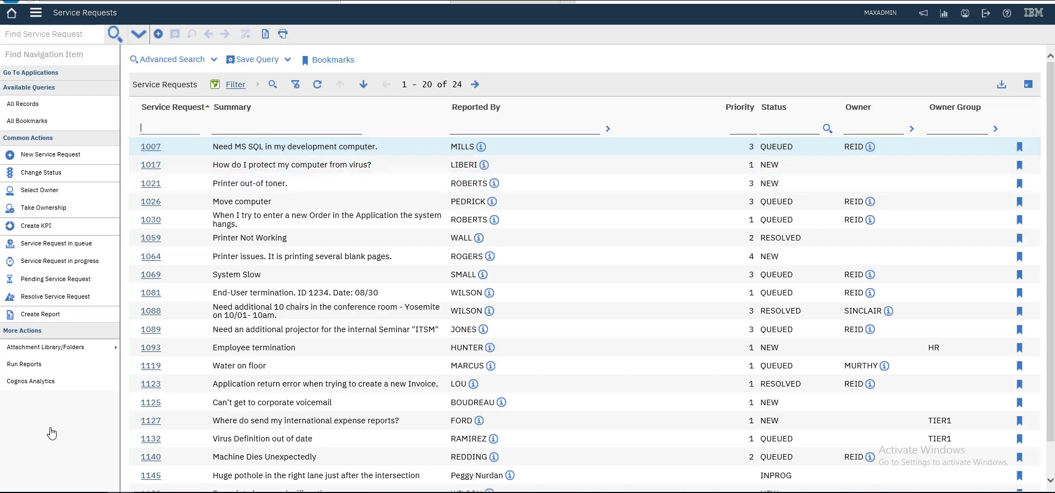
{"action": "key", "text": "Return"}
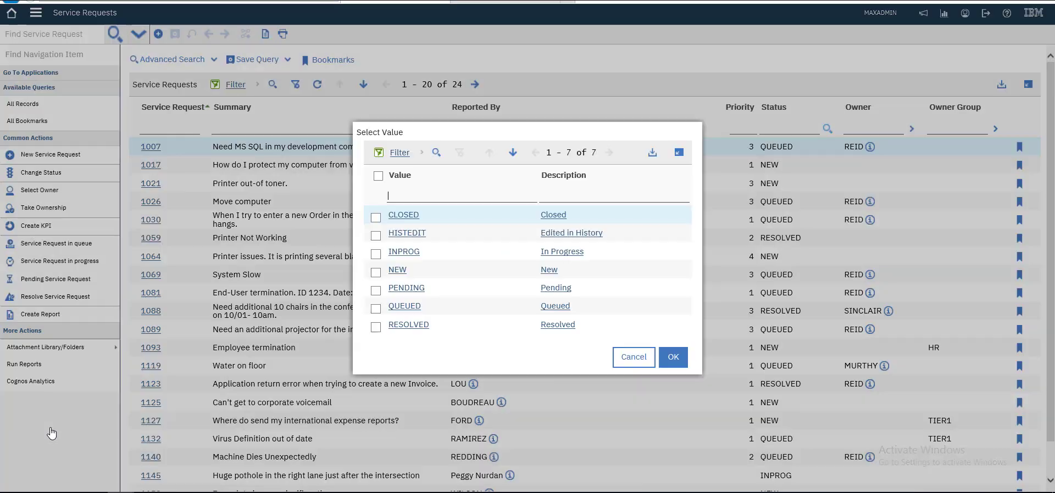
{"action": "key", "text": "Down"}
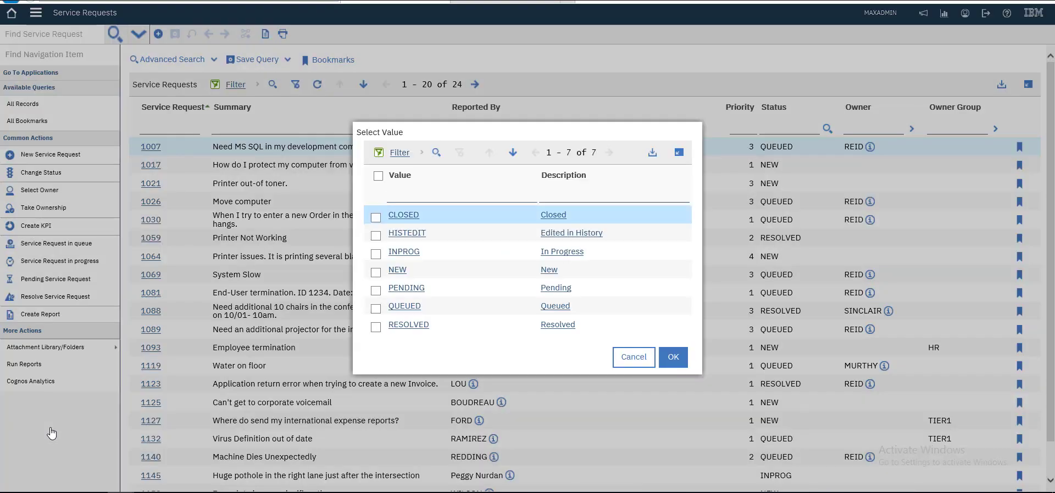
{"action": "key", "text": "space"}
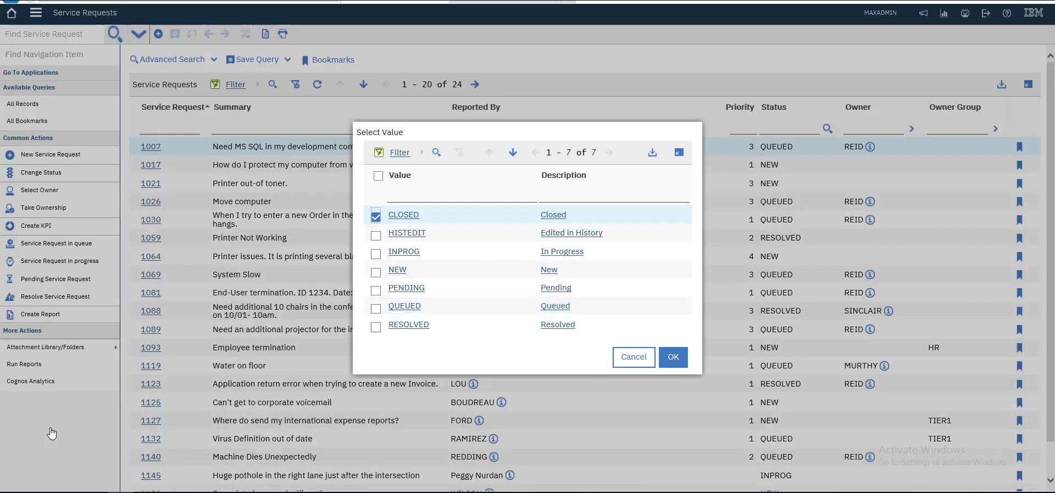
{"action": "key", "text": "Return"}
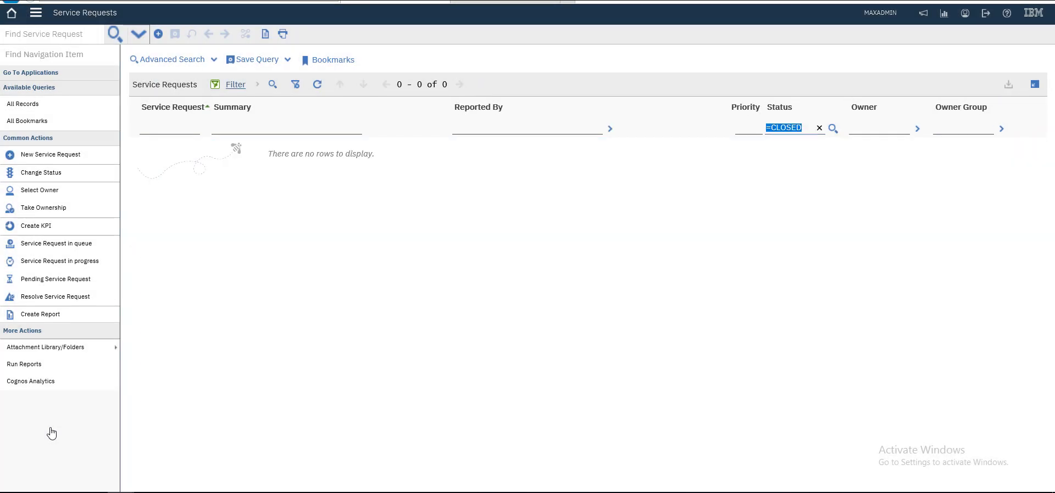
{"action": "key", "text": "BackSpace"}
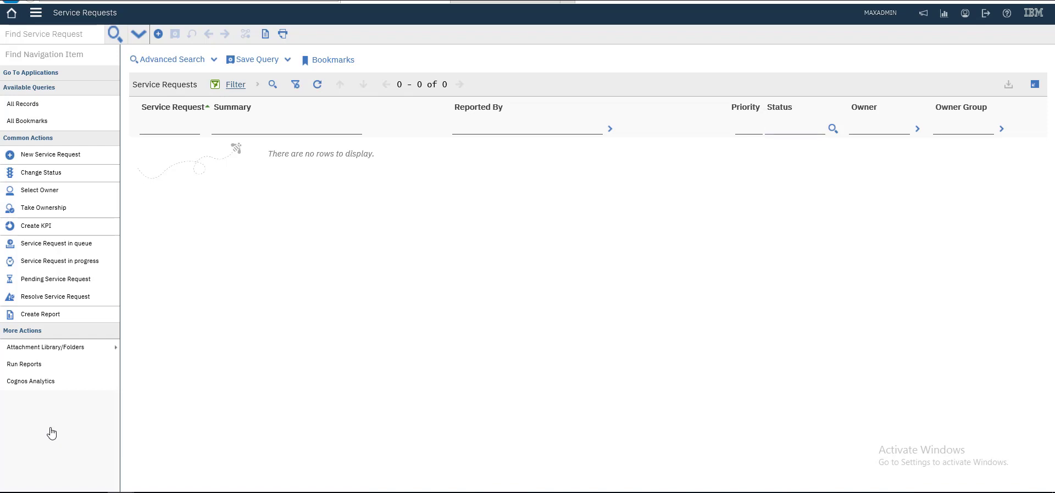
{"action": "key", "text": "Return"}
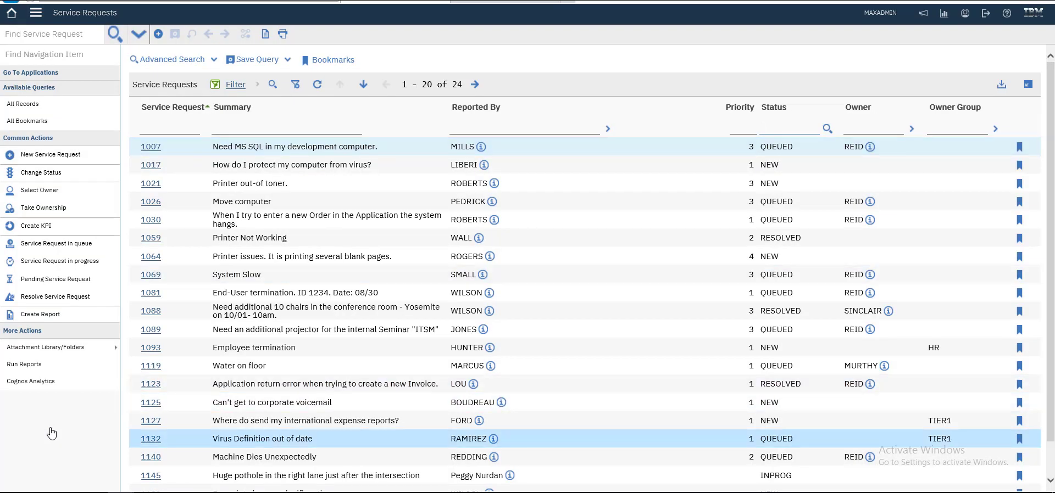
- Pick NEW in the Status value lookup and filter, leaving 9 service requests
{"action": "key", "text": "alt+F1"}
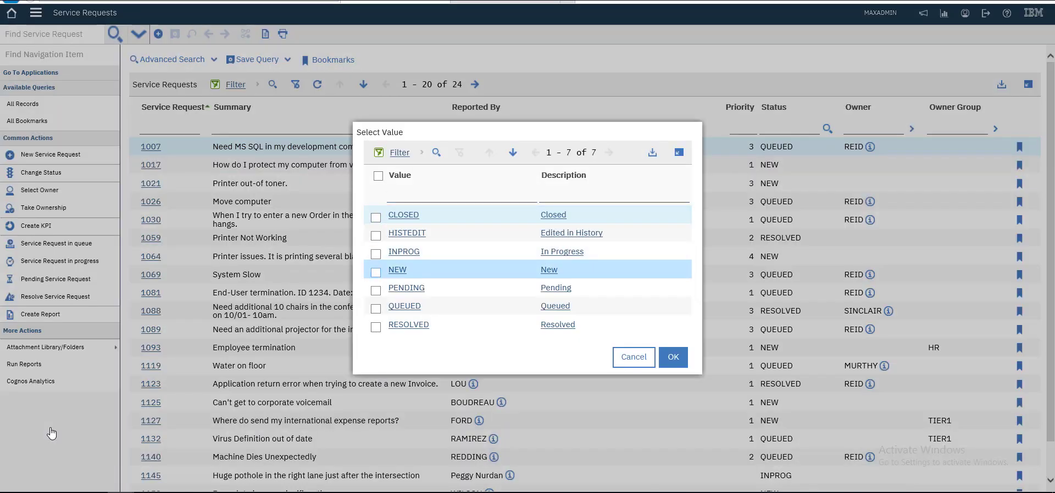
{"action": "key", "text": "space"}
{"action": "key", "text": "Return"}
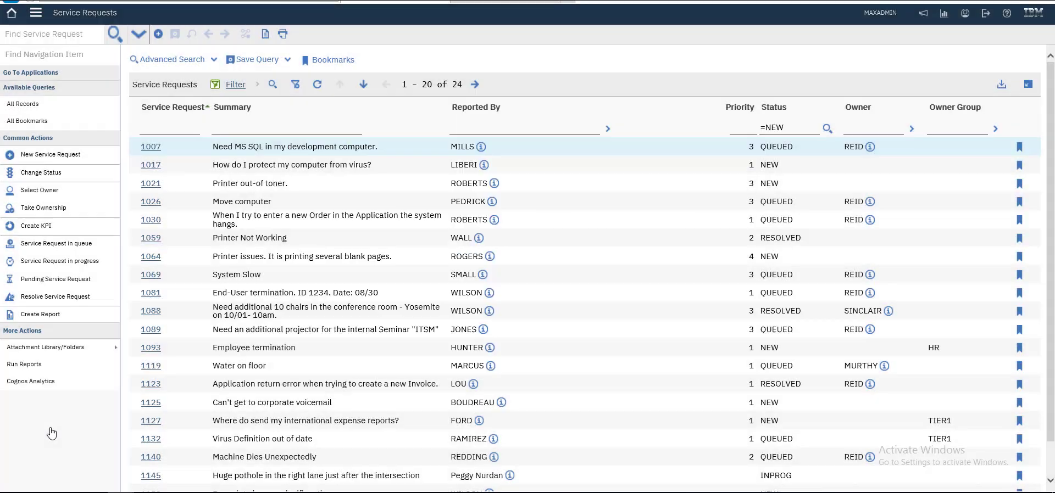
{"action": "key", "text": "Return"}
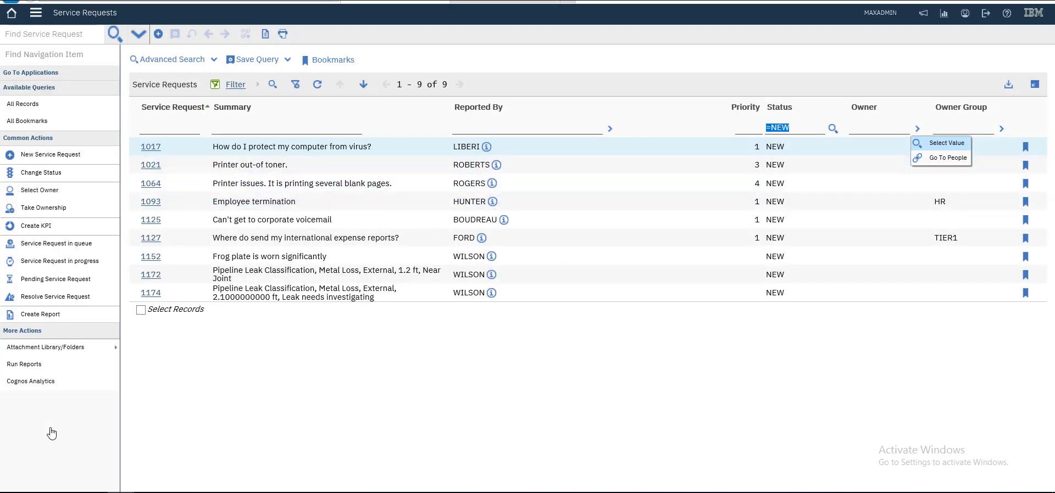
- Inspect the where clause combining description '%TE%' with status 'NEW'
{"action": "key", "text": "Down"}
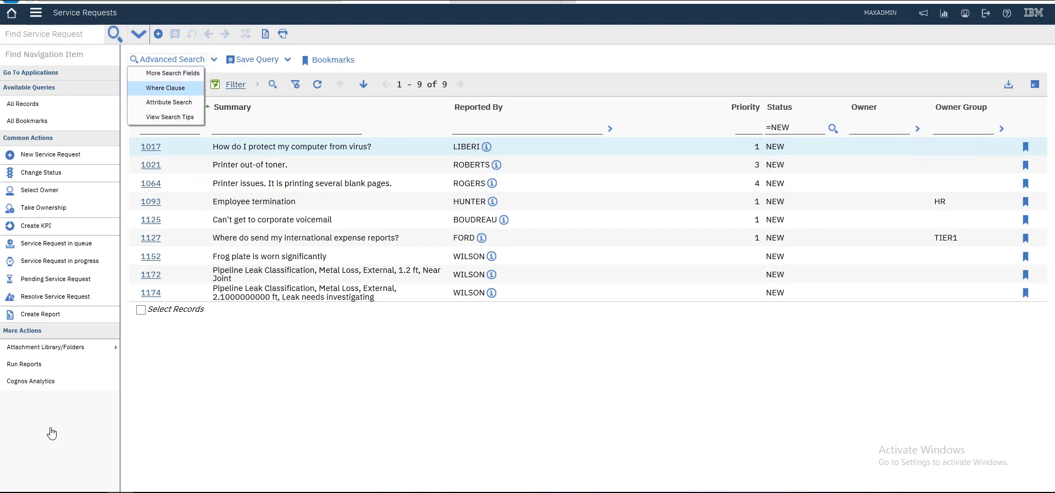
{"action": "key", "text": "Return"}
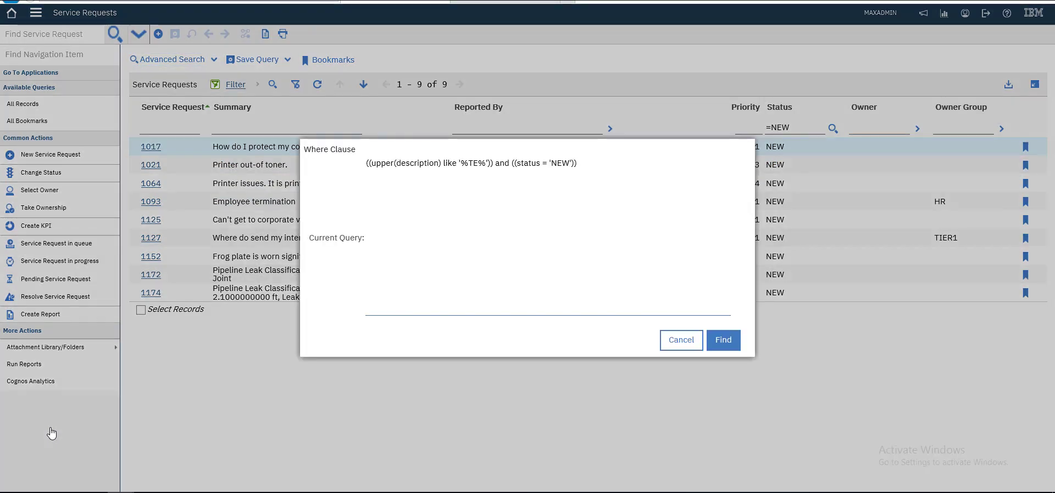
{"action": "key", "text": "ctrl+shift+Right"}
{"action": "key", "text": "ctrl+Left"}
{"action": "key", "text": "ctrl+Left"}
{"action": "key", "text": "ctrl+Left"}
{"action": "key", "text": "ctrl+shift+Right"}
{"action": "key", "text": "ctrl+Right"}
{"action": "key", "text": "ctrl+Right"}
{"action": "key", "text": "ctrl+shift+Right"}
{"action": "key", "text": "ctrl+Right"}
{"action": "key", "text": "ctrl+shift+Right"}
{"action": "key", "text": "Right"}
- Rerun the combined query and bring up More Search Fields
{"action": "key", "text": "Tab"}
{"action": "key", "text": "Return"}
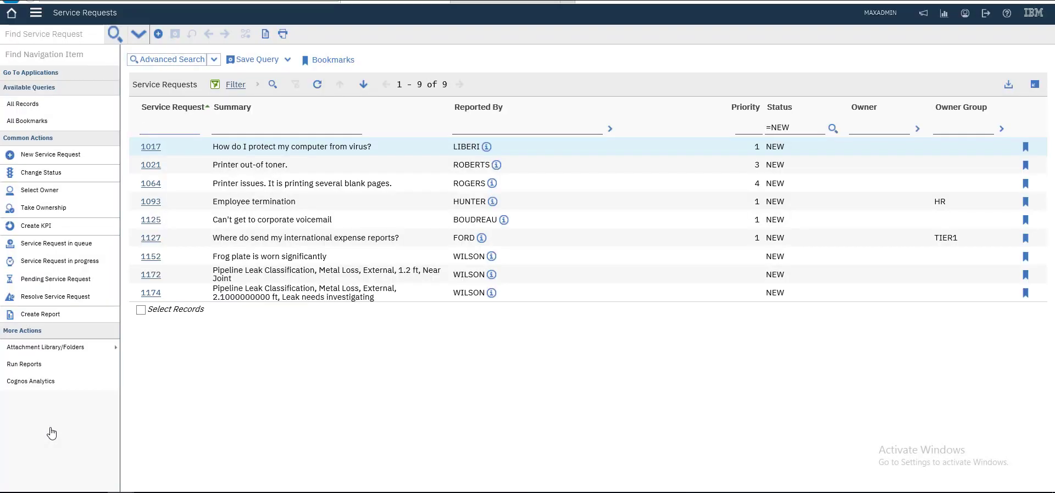
{"action": "key", "text": "Return"}
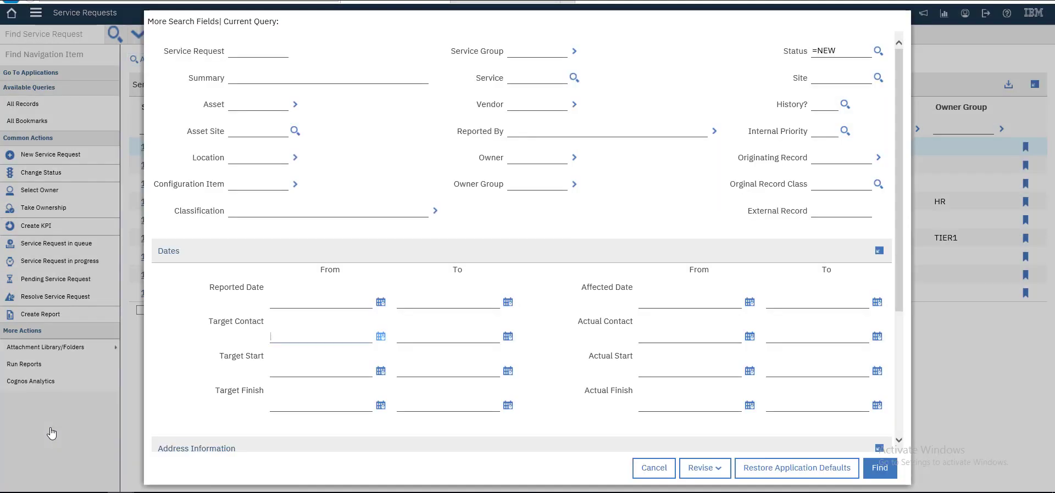
- Set Target Start From 7/1/2023 and To 7/9/2023 using the date pickers
{"action": "key", "text": "Return"}
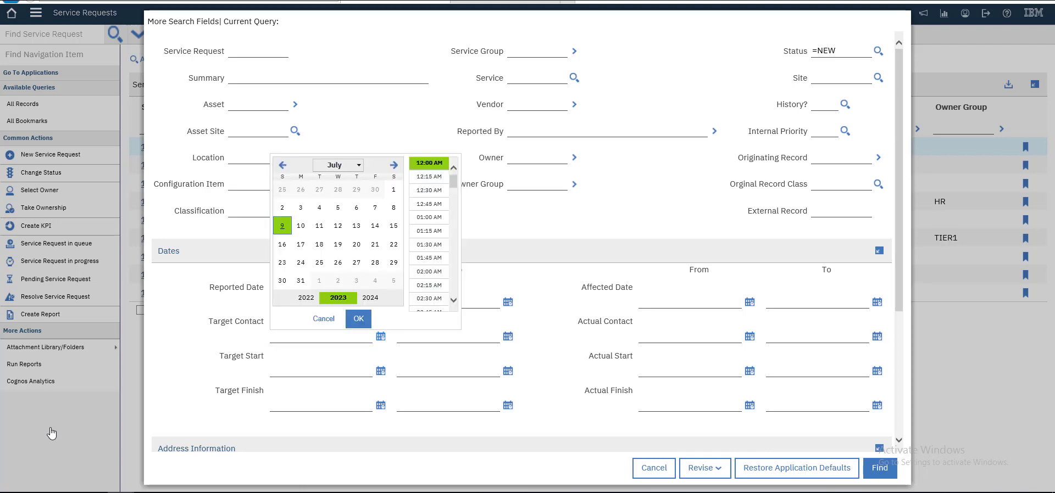
{"action": "key", "text": "Tab"}
{"action": "key", "text": "Tab"}
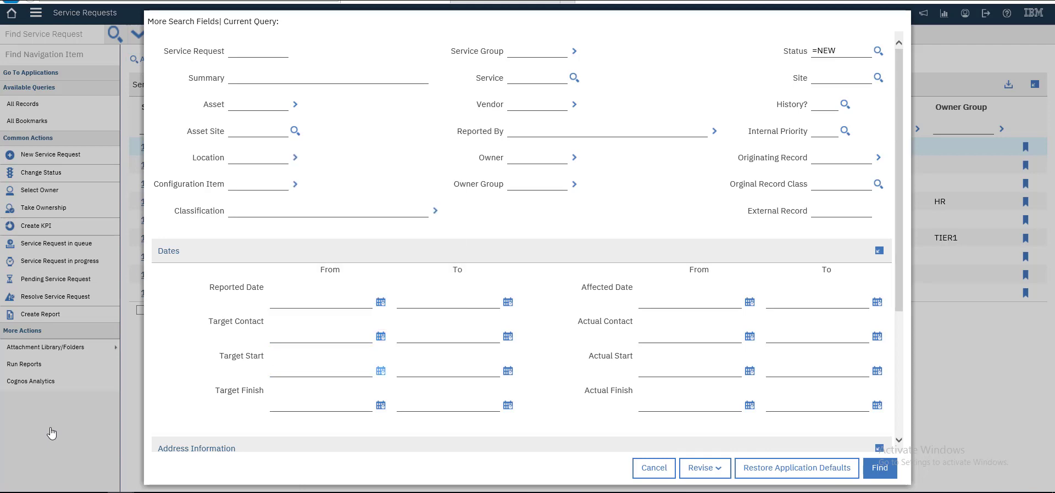
{"action": "key", "text": "Return"}
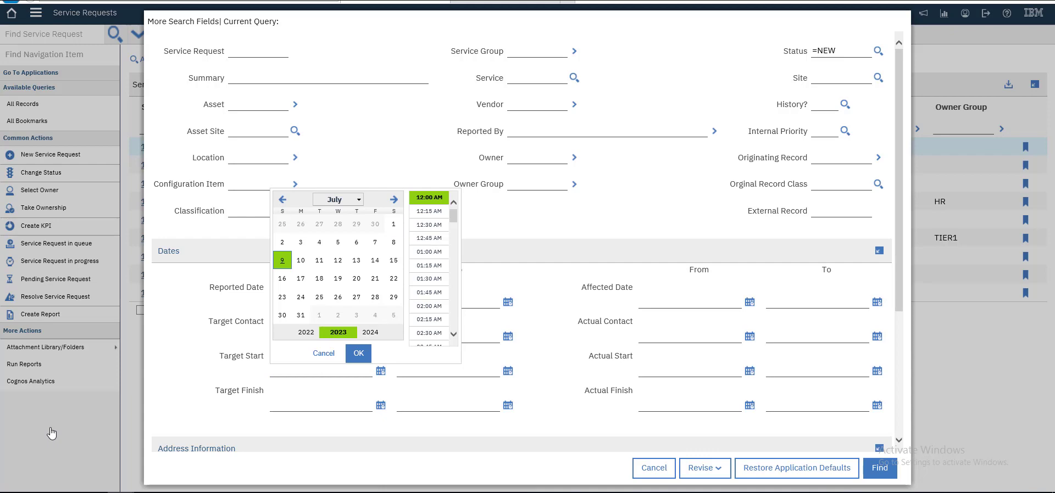
{"action": "key", "text": "Tab"}
{"action": "key", "text": "Return"}
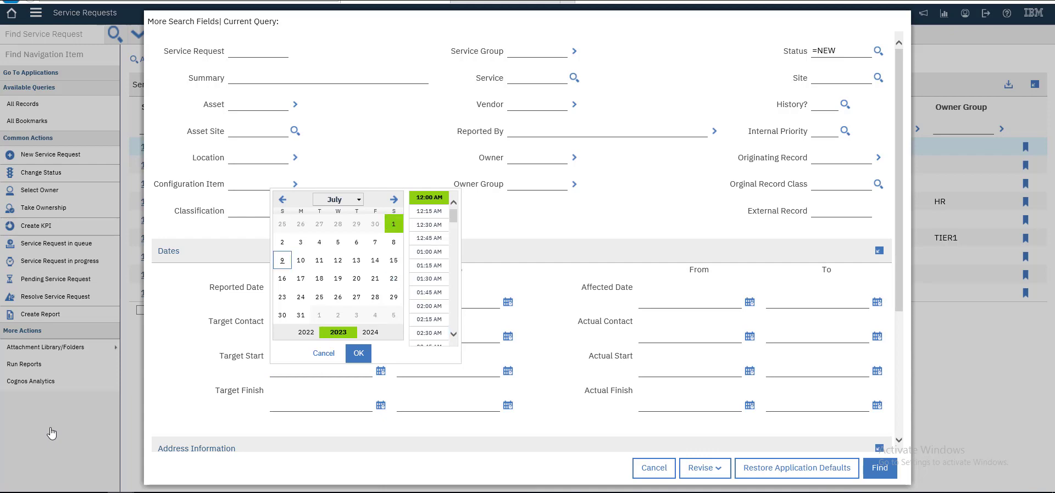
{"action": "key", "text": "Tab"}
{"action": "key", "text": "Return"}
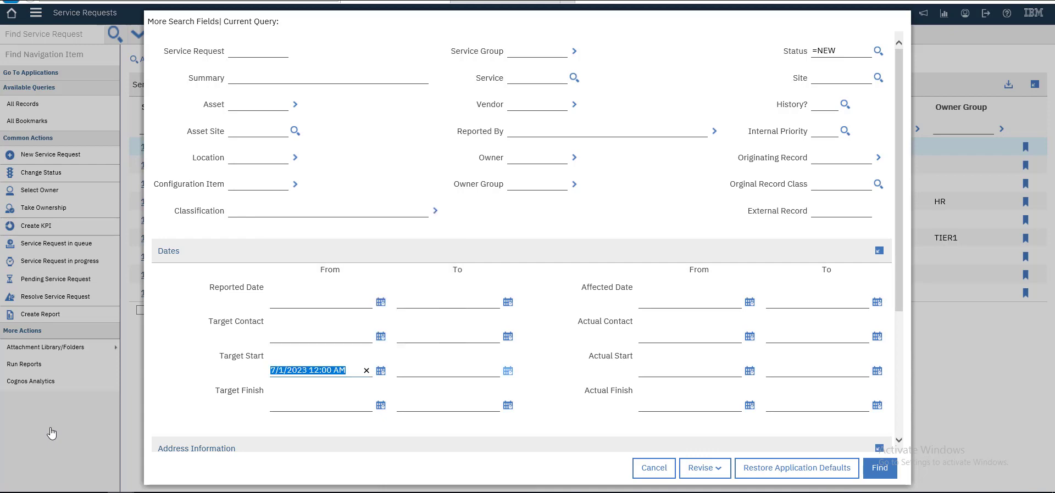
{"action": "key", "text": "Tab"}
{"action": "key", "text": "Return"}
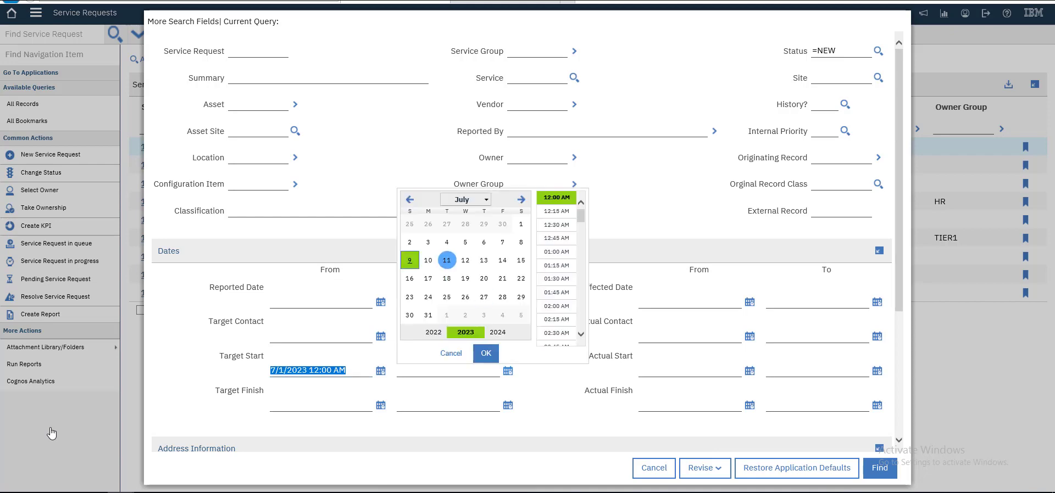
{"action": "key", "text": "Tab"}
{"action": "key", "text": "Tab"}
{"action": "key", "text": "Return"}
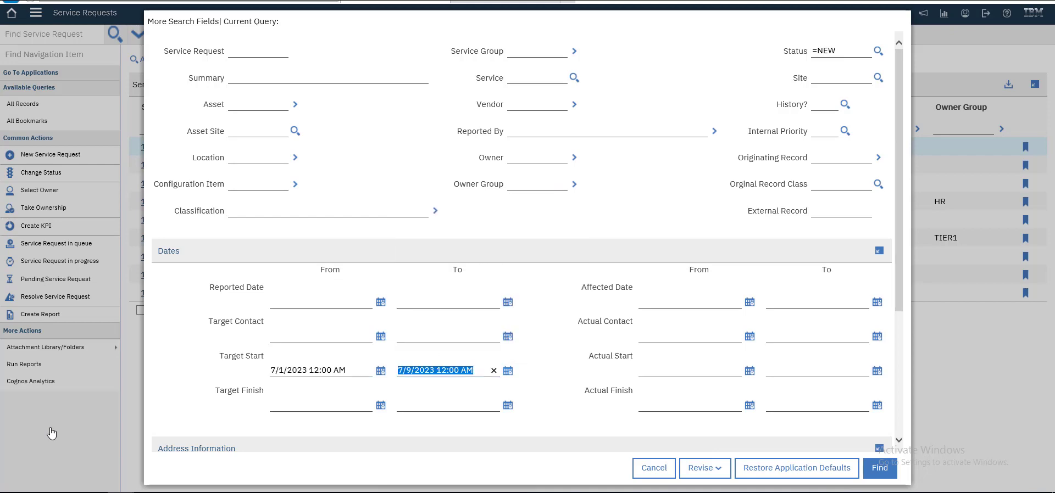
- Step through the other search fields and browse the Asset lookup without choosing one
{"action": "key", "text": "Tab"}
{"action": "key", "text": "Tab"}
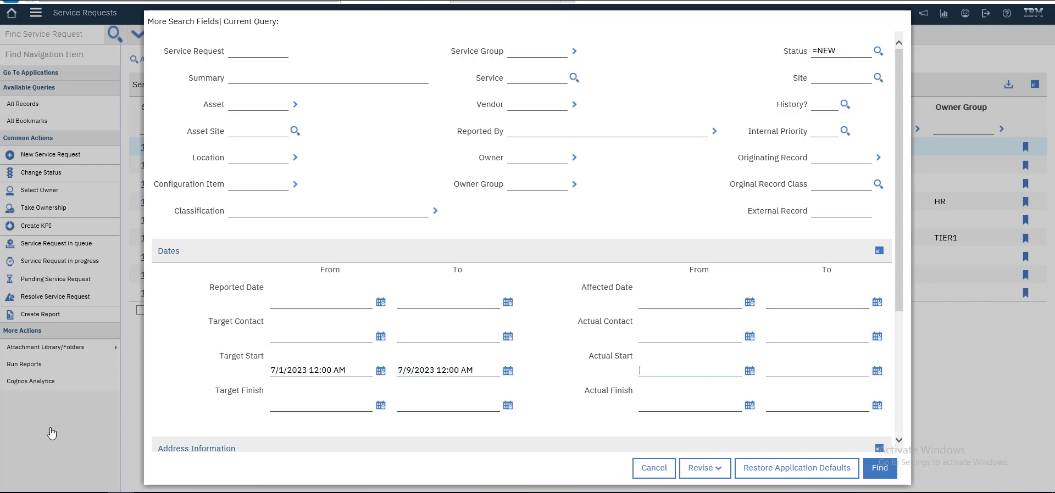
{"action": "key", "text": "Tab"}
{"action": "key", "text": "Tab"}
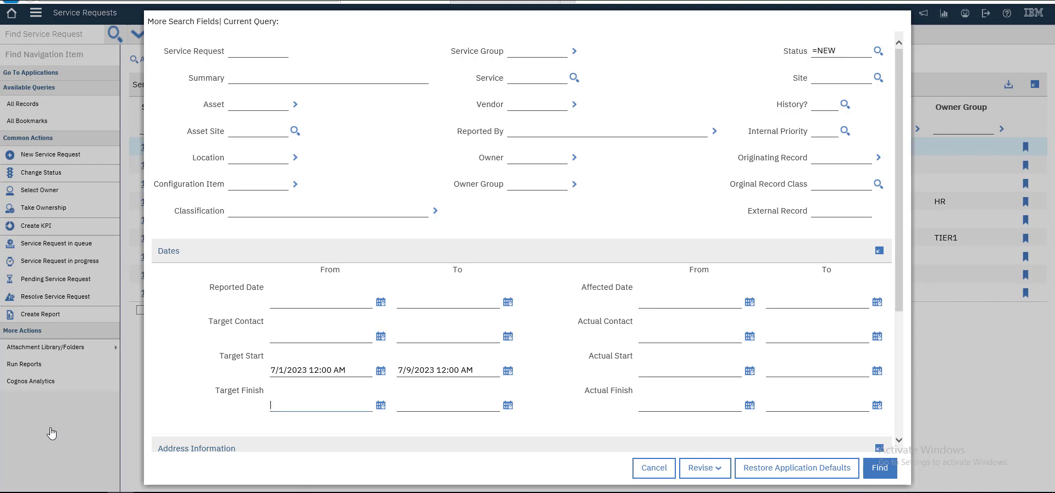
{"action": "key", "text": "Tab"}
{"action": "key", "text": "Tab"}
{"action": "key", "text": "shift+Tab"}
{"action": "key", "text": "Tab"}
{"action": "key", "text": "Tab"}
{"action": "key", "text": "Tab"}
{"action": "key", "text": "Tab"}
{"action": "key", "text": "Return"}
{"action": "key", "text": "Down"}
{"action": "key", "text": "Up"}
{"action": "key", "text": "Return"}
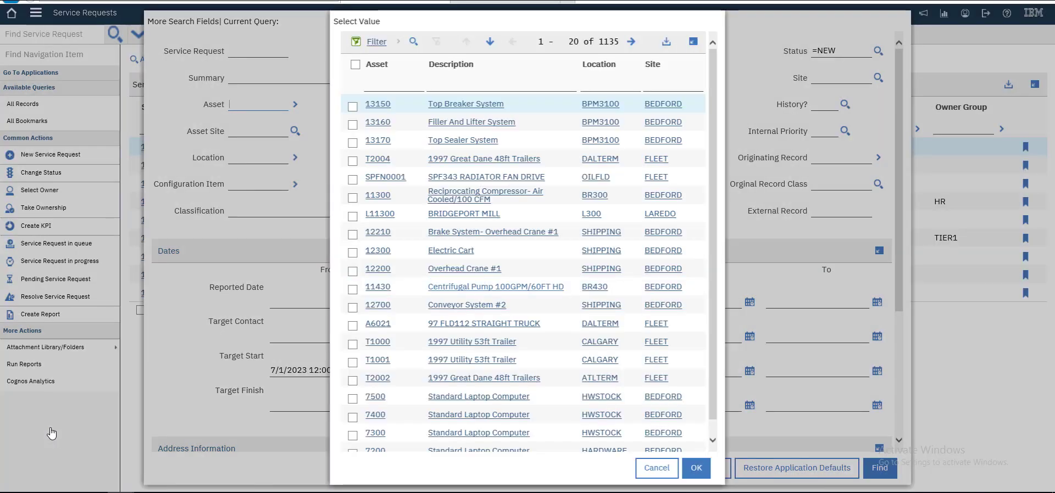
{"action": "key", "text": "Return"}
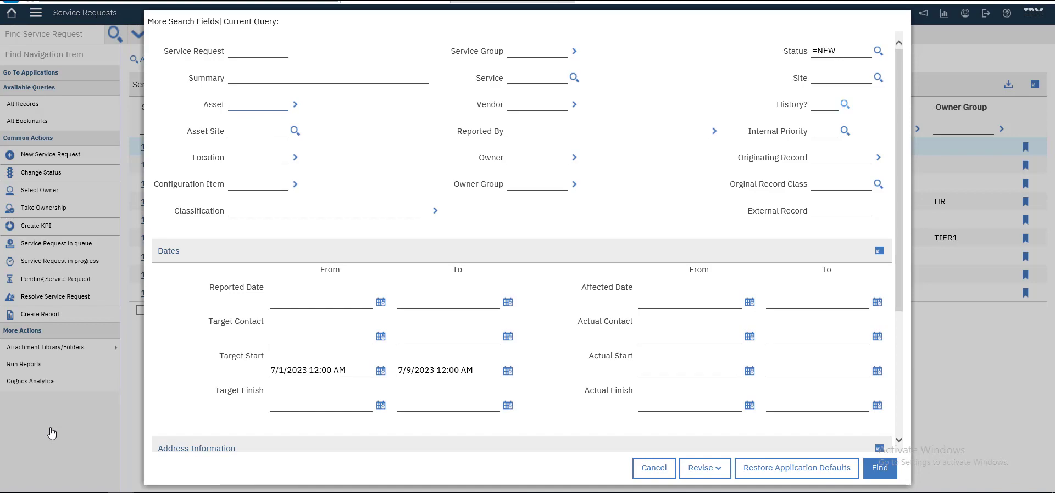
- Browse the History? values without choosing, then run the search, still listing 9 requests
{"action": "key", "text": "alt+F2"}
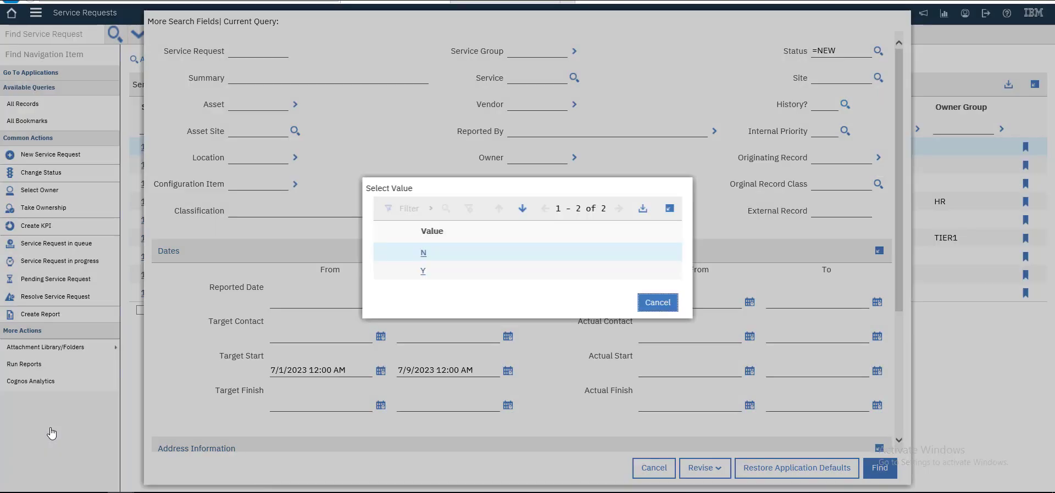
{"action": "key", "text": "Down"}
{"action": "key", "text": "Escape"}
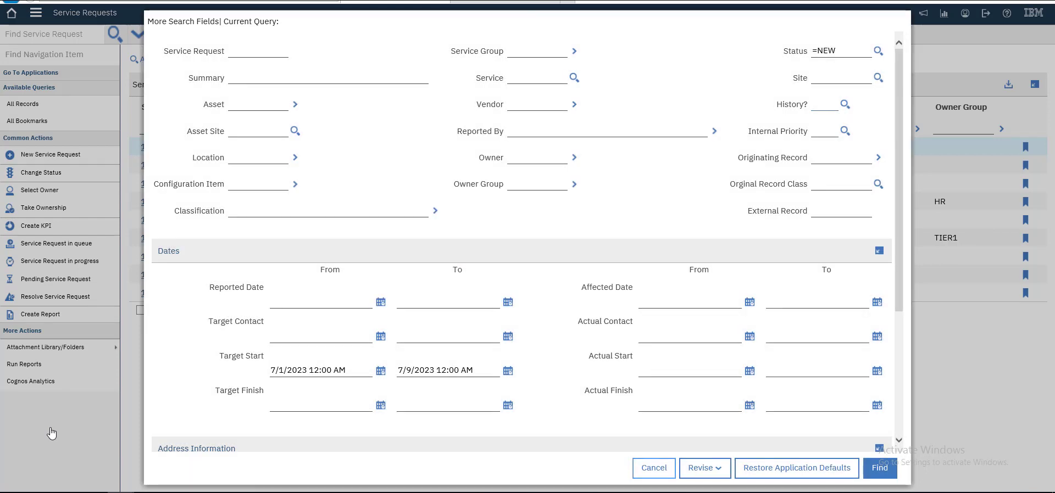
{"action": "key", "text": "Return"}
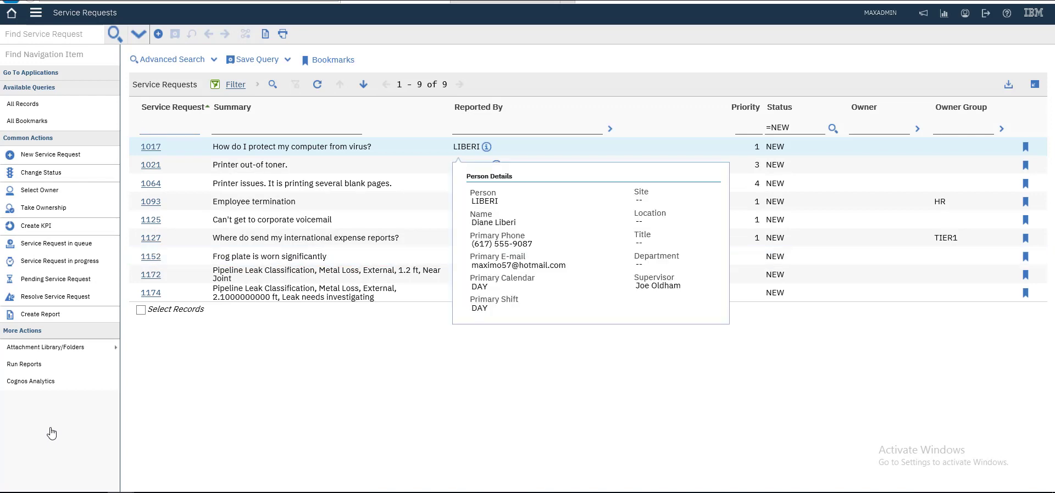
- Restore search defaults to list all 141 service requests, then reopen More Search Fields
{"action": "key", "text": "shift+Tab"}
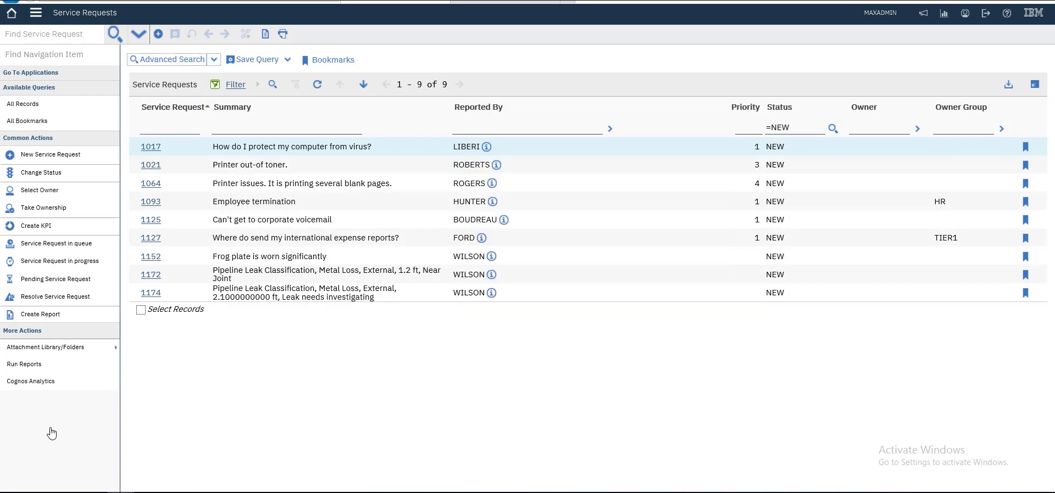
{"action": "key", "text": "Return"}
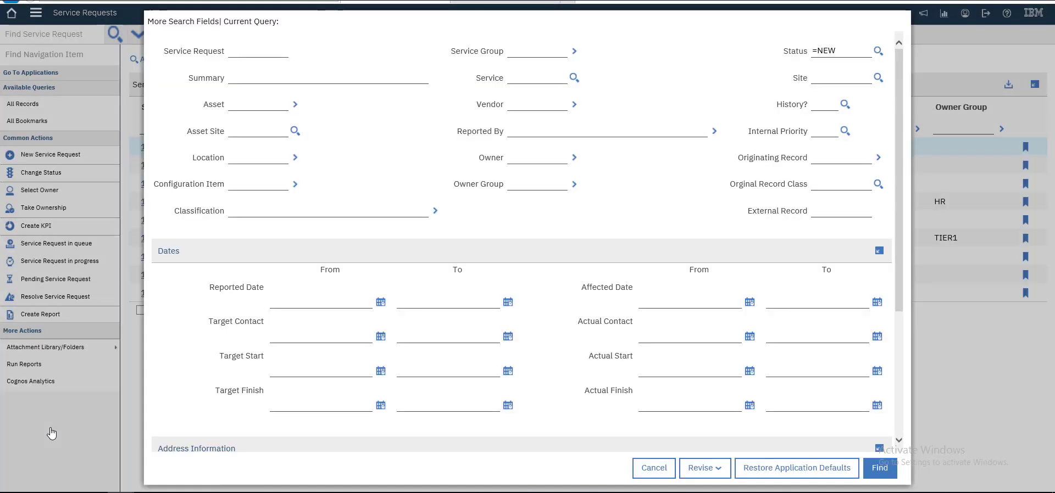
{"action": "key", "text": "shift+Tab"}
{"action": "key", "text": "Return"}
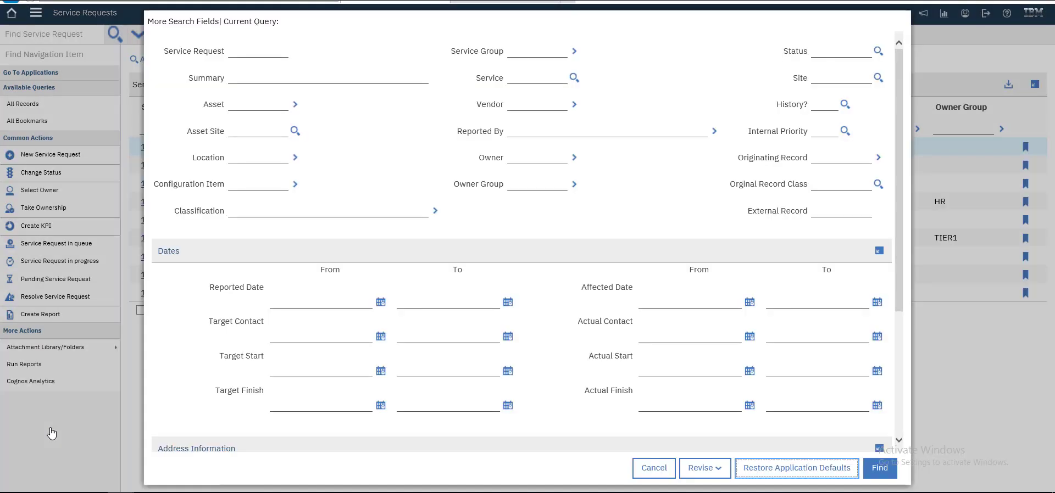
{"action": "key", "text": "Tab"}
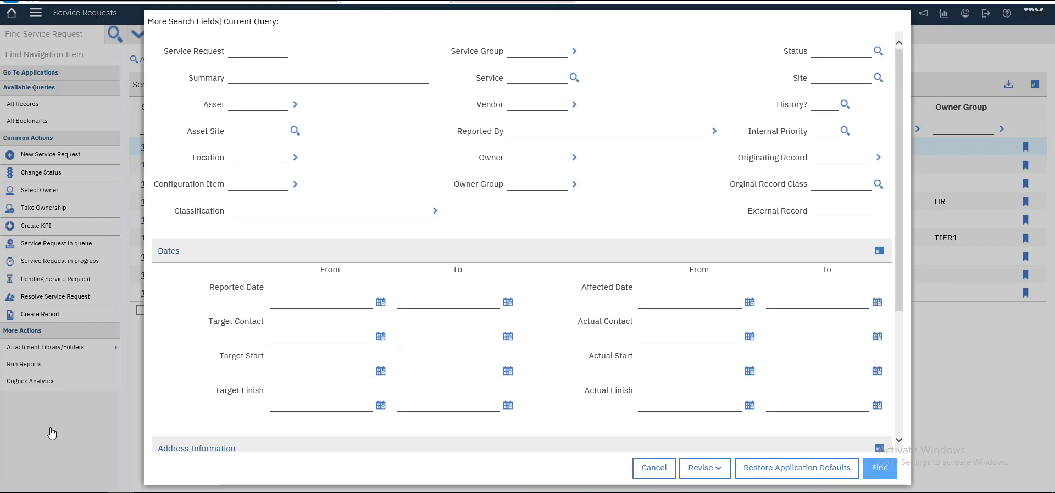
{"action": "key", "text": "Return"}
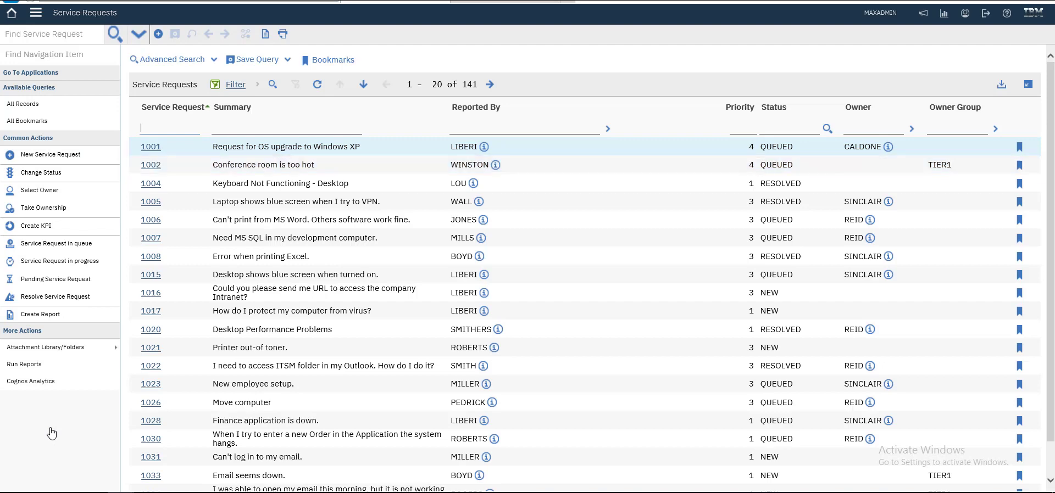
{"action": "key", "text": "shift+Tab"}
{"action": "key", "text": "Return"}
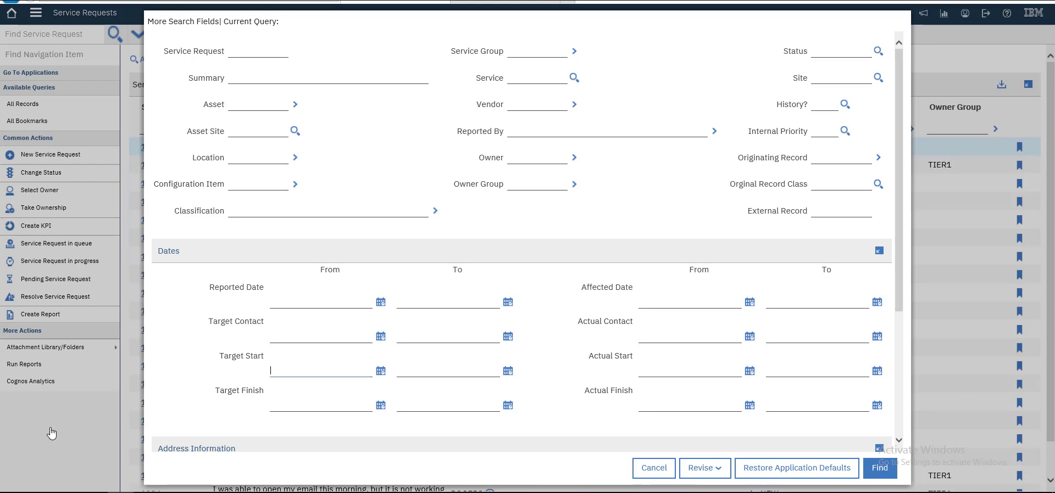
- Search with Target Start From '<1/1/2023' and To '<=today', which finds no records
{"action": "type", "text": "<"}
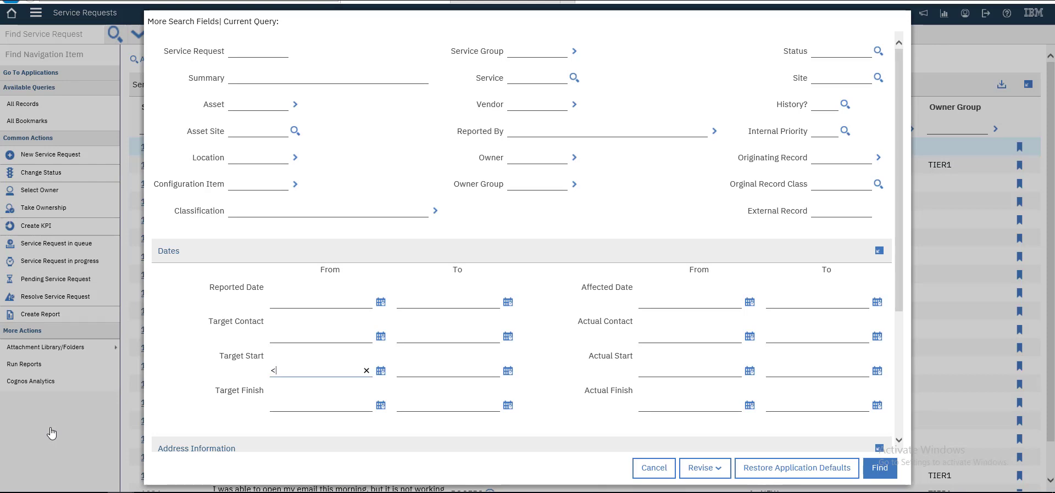
{"action": "type", "text": "1/"}
{"action": "type", "text": "1/2023"}
{"action": "key", "text": "Tab"}
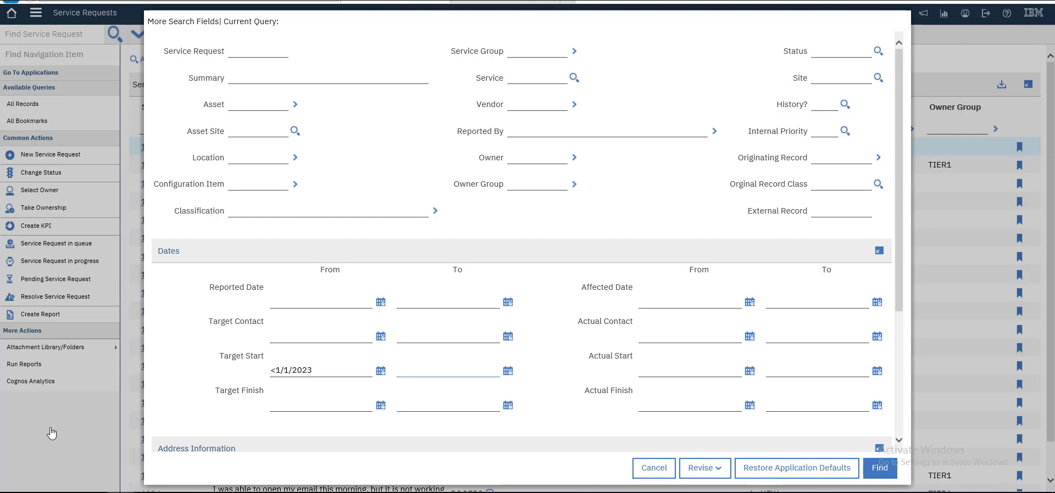
{"action": "type", "text": "<="}
{"action": "type", "text": "today"}
{"action": "key", "text": "Return"}
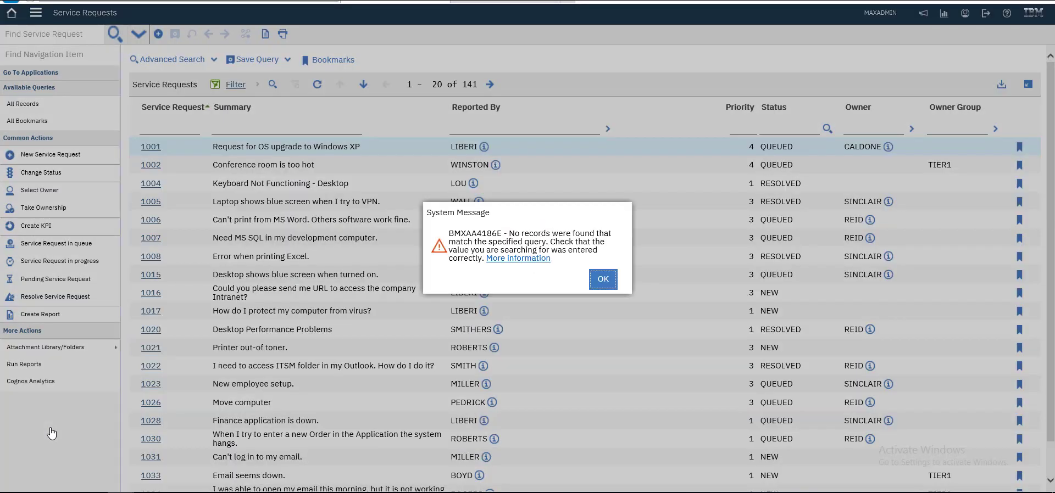
- Dismiss the no-records message, trim Target Start To to '<=', and try its date picker
{"action": "key", "text": "Return"}
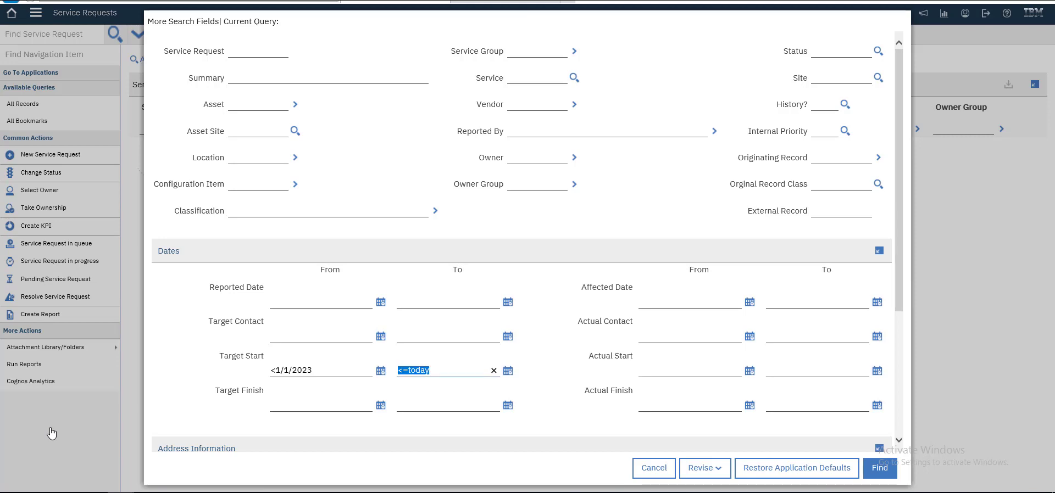
{"action": "key", "text": "End"}
{"action": "key", "text": "BackSpace"}
{"action": "key", "text": "BackSpace"}
{"action": "key", "text": "BackSpace"}
{"action": "key", "text": "BackSpace"}
{"action": "key", "text": "BackSpace"}
{"action": "key", "text": "Tab"}
{"action": "key", "text": "Return"}
{"action": "key", "text": "Escape"}
{"action": "key", "text": "Return"}
{"action": "key", "text": "Escape"}
{"action": "key", "text": "Return"}
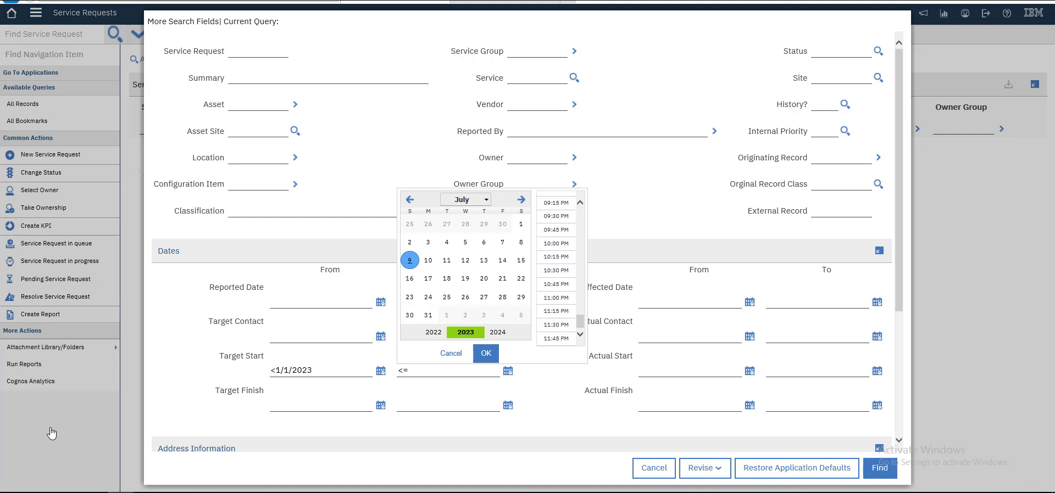
{"action": "left_click", "coordinate": [409, 260]}
{"action": "key", "text": "Escape"}
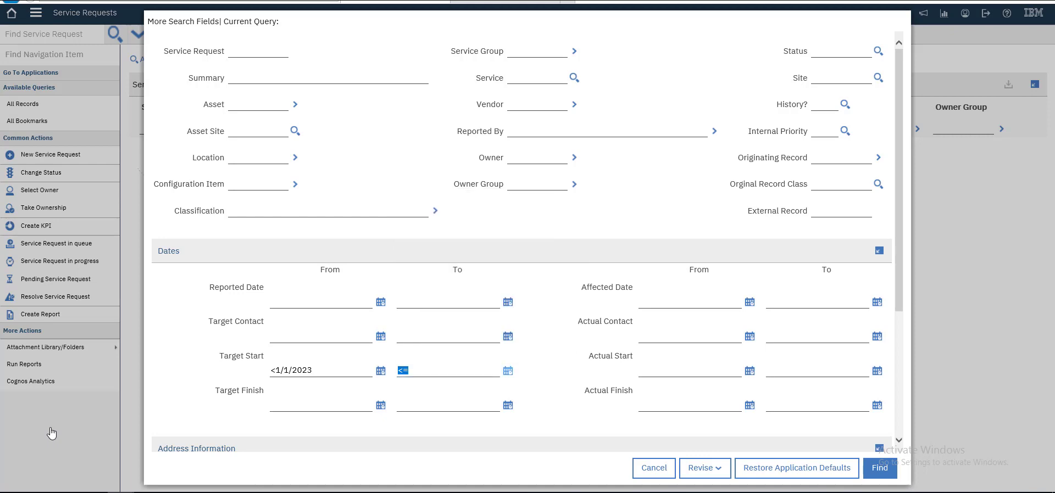
- Set Target Start To July 9 2023 from the calendar and rerun the search
{"action": "key", "text": "alt+F2"}
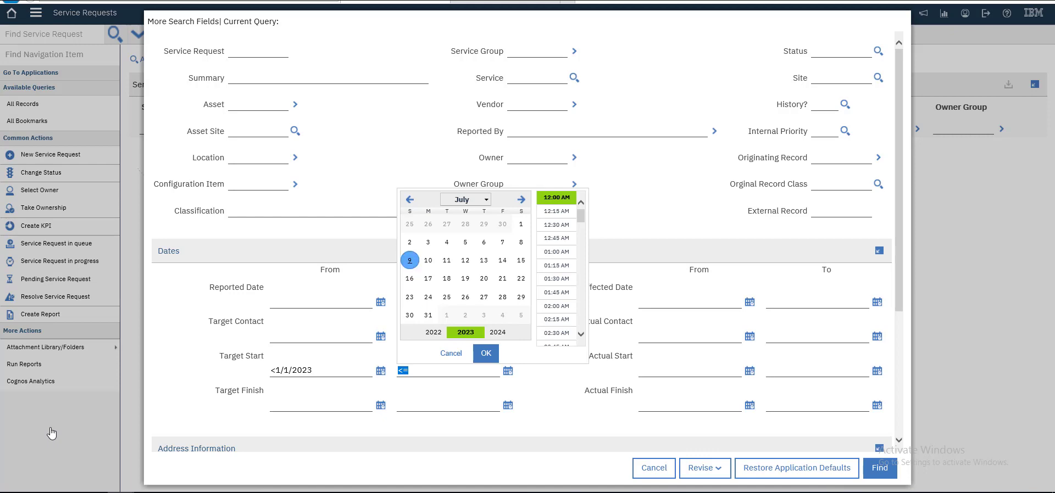
{"action": "key", "text": "Right"}
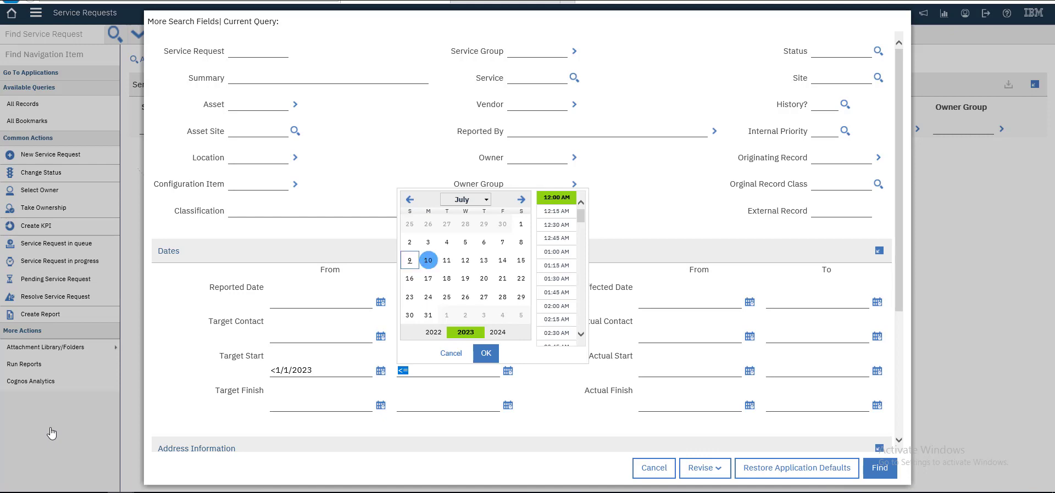
{"action": "key", "text": "Left"}
{"action": "key", "text": "Return"}
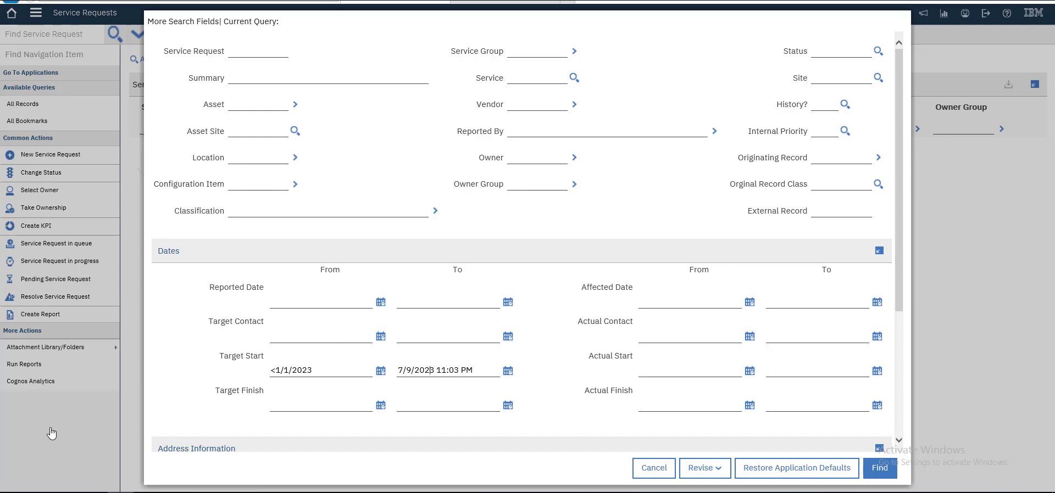
{"action": "key", "text": "Return"}
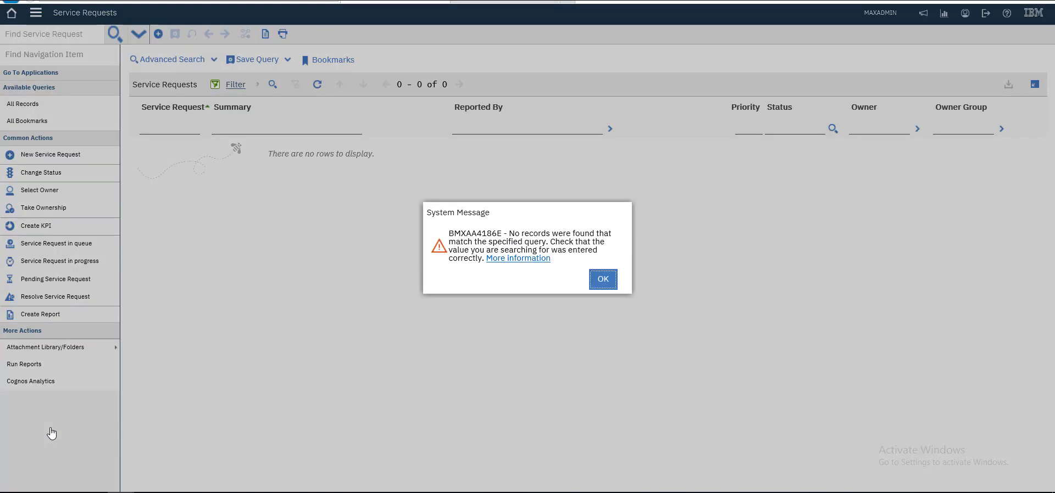
- Change Target Start From to 12/6/2021 via the calendar, rerun, and dismiss the no-records message
{"action": "key", "text": "Return"}
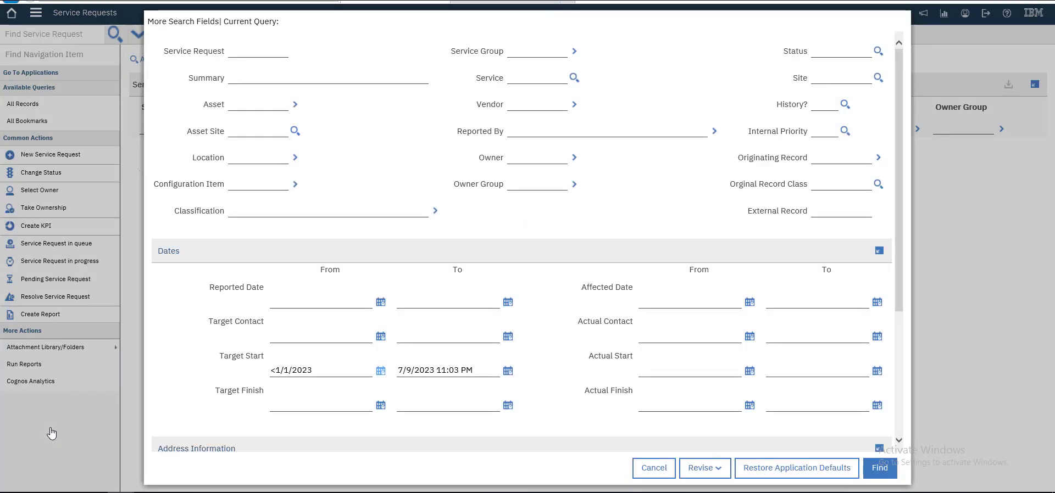
{"action": "key", "text": "Return"}
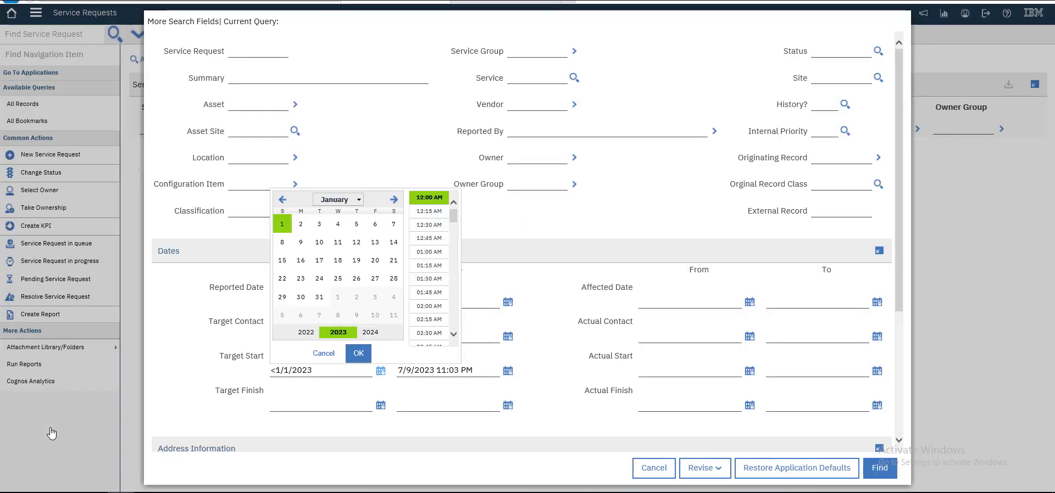
{"action": "key", "text": "Page_Up"}
{"action": "key", "text": "Page_Up"}
{"action": "key", "text": "Page_Up"}
{"action": "key", "text": "Page_Up"}
{"action": "key", "text": "Page_Up"}
{"action": "key", "text": "Page_Up"}
{"action": "key", "text": "Page_Up"}
{"action": "key", "text": "Page_Up"}
{"action": "key", "text": "Page_Up"}
{"action": "key", "text": "Page_Up"}
{"action": "key", "text": "Page_Up"}
{"action": "key", "text": "Page_Up"}
{"action": "key", "text": "Return"}
{"action": "key", "text": "Tab"}
{"action": "key", "text": "Return"}
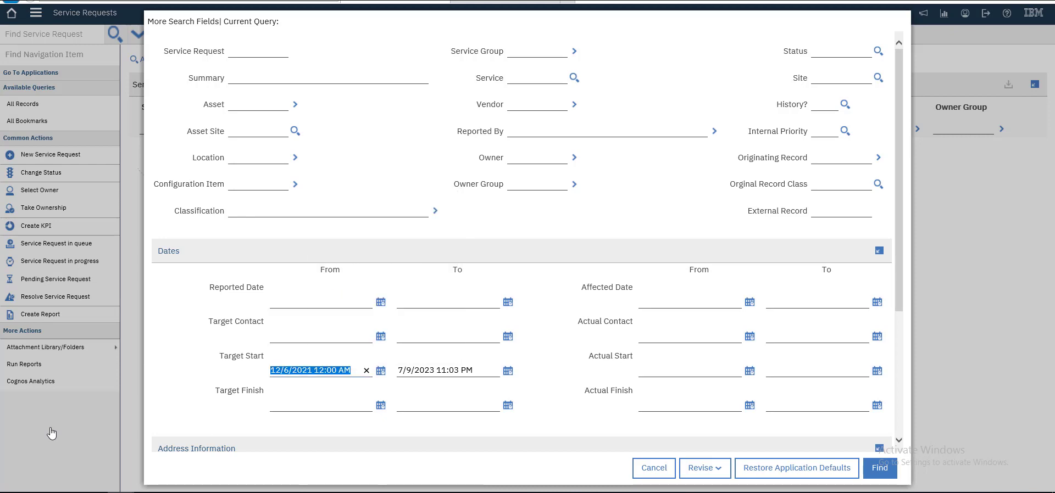
{"action": "key", "text": "Return"}
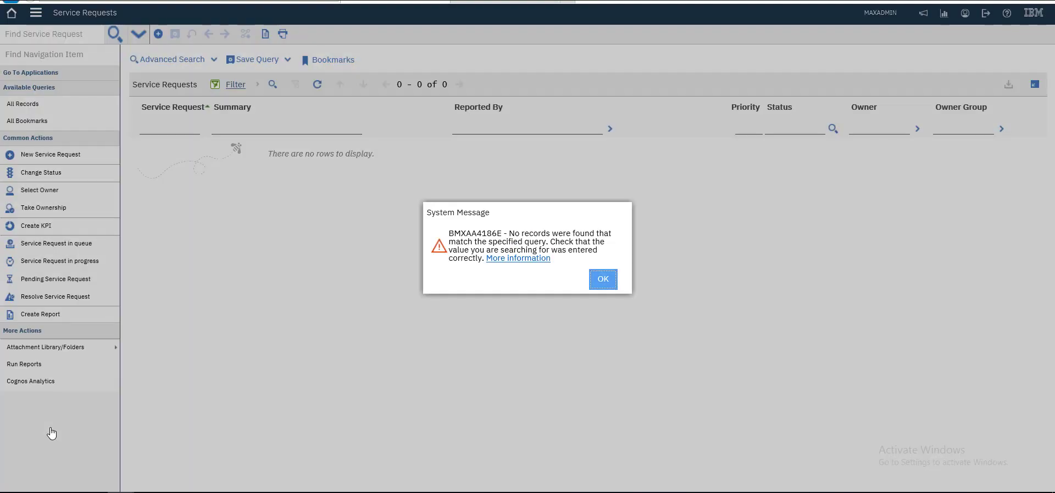
{"action": "key", "text": "Return"}
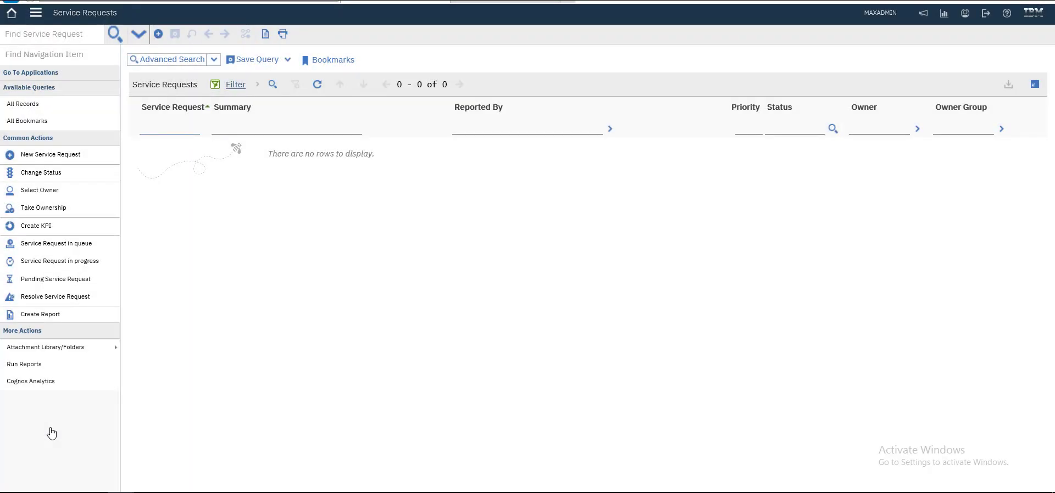
- Display the Target Start date-range query as a where clause
{"action": "key", "text": "Return"}
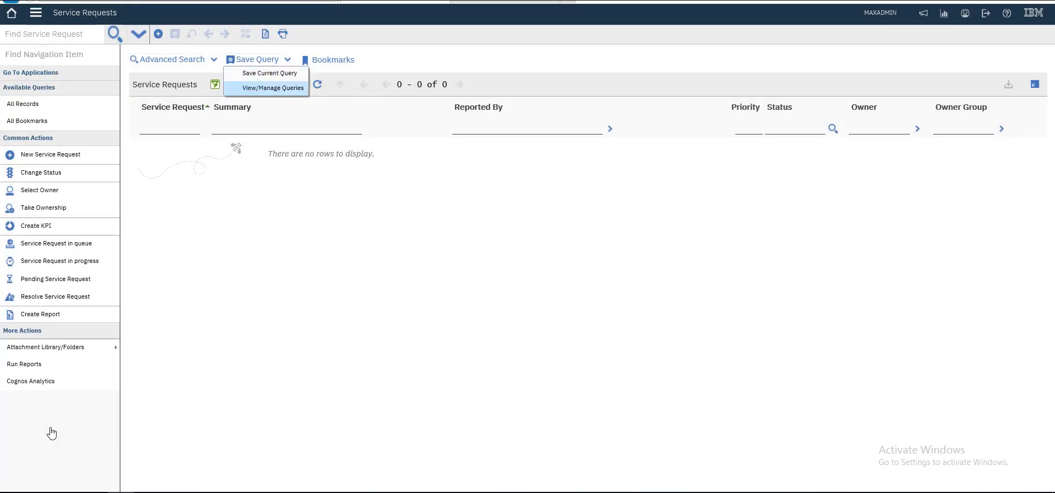
{"action": "key", "text": "Escape"}
{"action": "key", "text": "Down"}
{"action": "key", "text": "Return"}
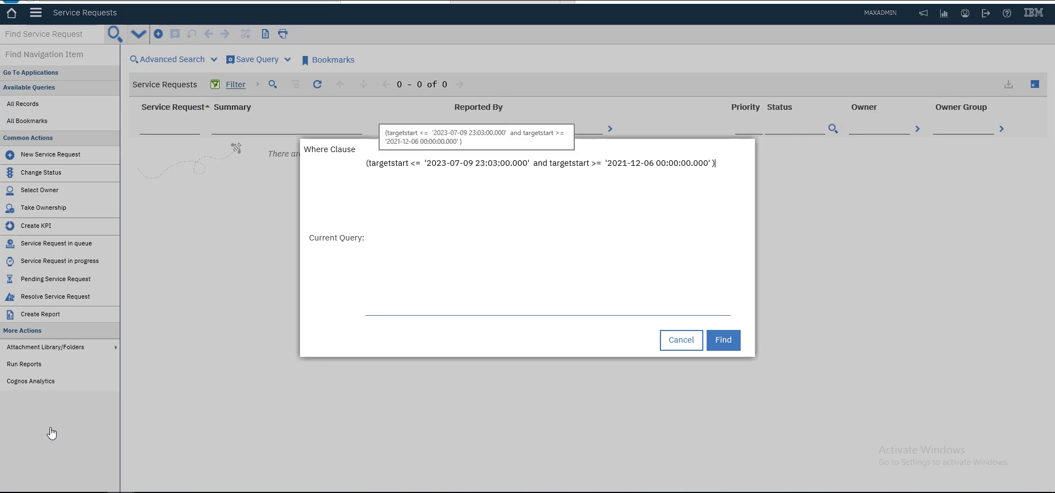
- Rerun the where clause, dismiss the no-records message, and reopen More Search Fields
{"action": "key", "text": "Return"}
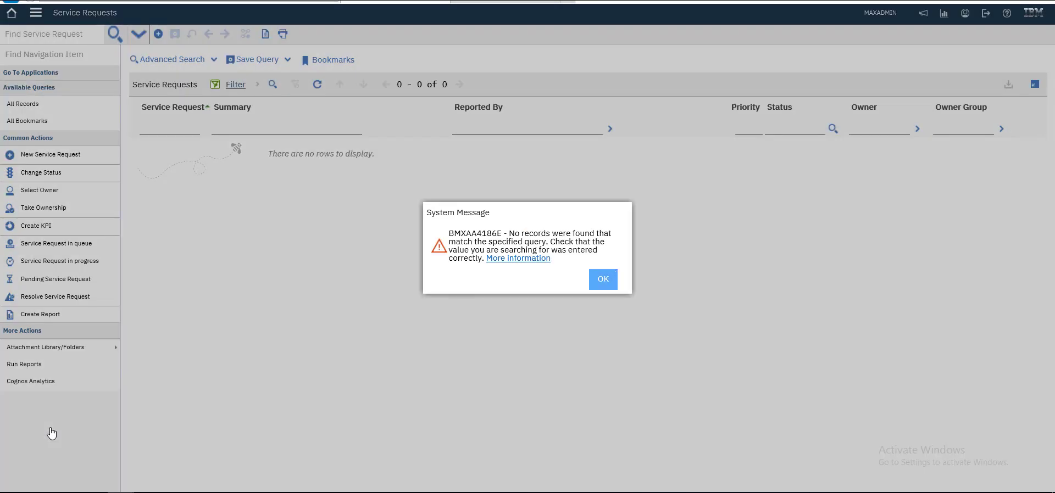
{"action": "key", "text": "Return"}
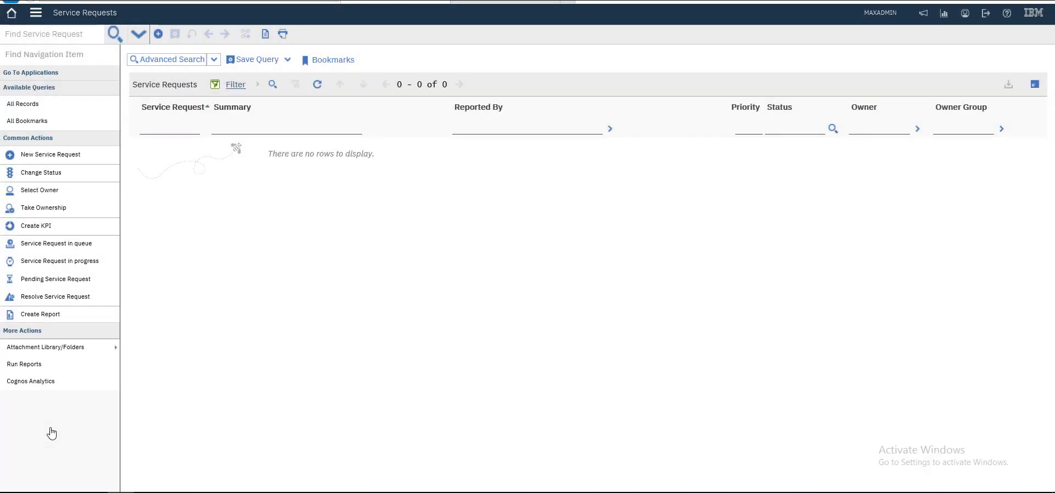
{"action": "key", "text": "Return"}
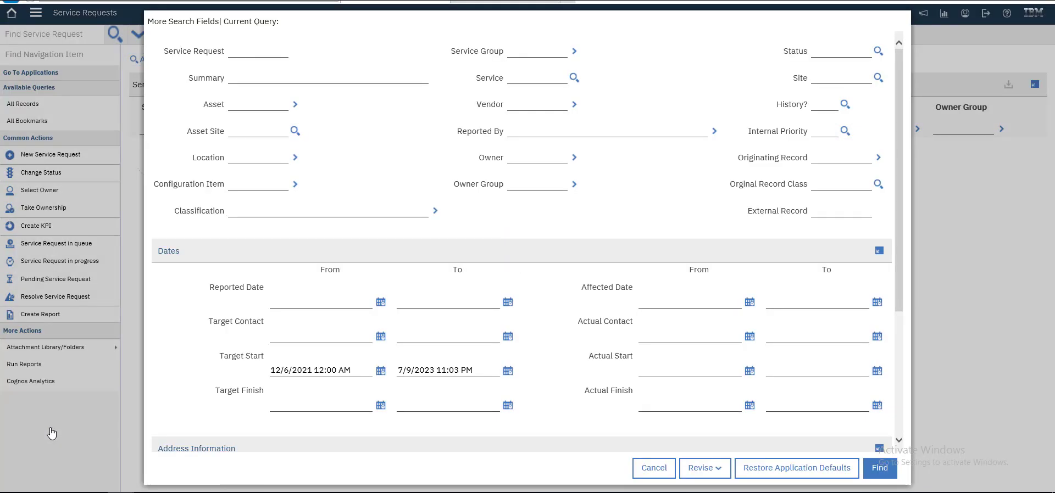
- Clear both Target Start dates and set Actual Start From to 6/1/2023
{"action": "key", "text": "shift+Tab"}
{"action": "key", "text": "Delete"}
{"action": "key", "text": "Tab"}
{"action": "key", "text": "Delete"}
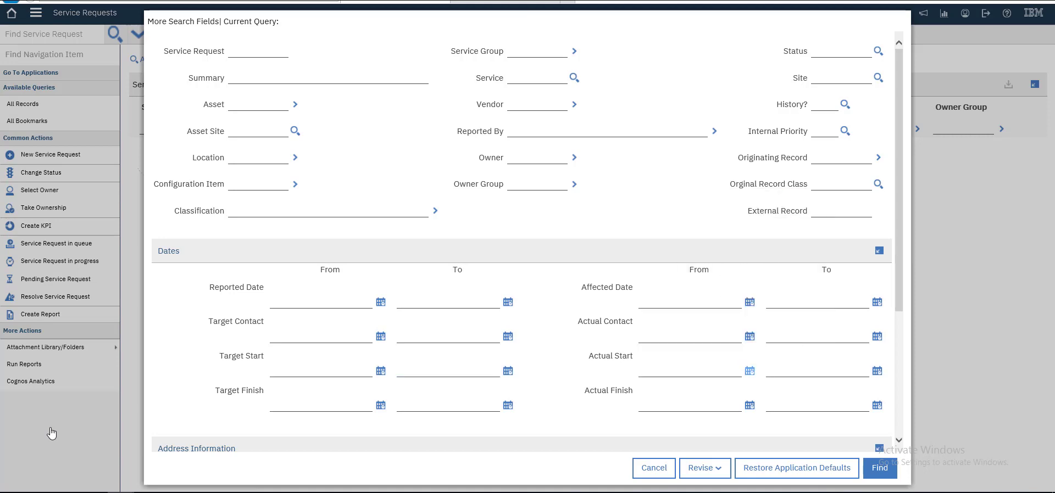
{"action": "key", "text": "Return"}
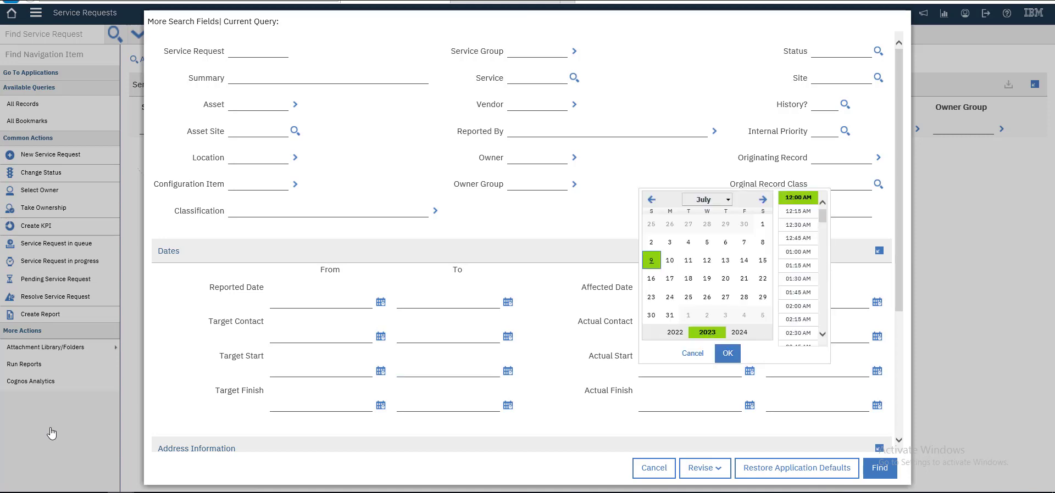
{"action": "key", "text": "Left"}
{"action": "key", "text": "Left"}
{"action": "key", "text": "Page_Up"}
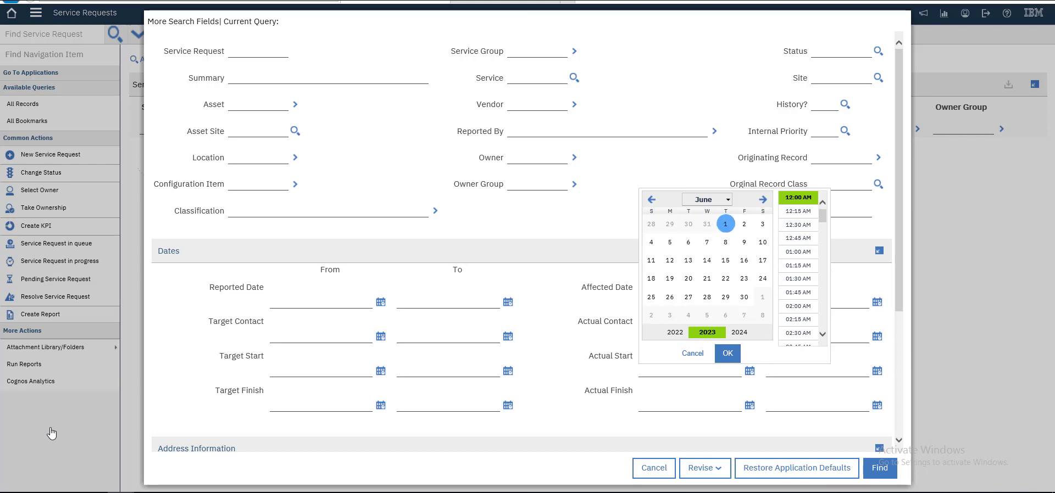
{"action": "key", "text": "Right"}
{"action": "key", "text": "Tab"}
{"action": "key", "text": "Tab"}
{"action": "key", "text": "Return"}
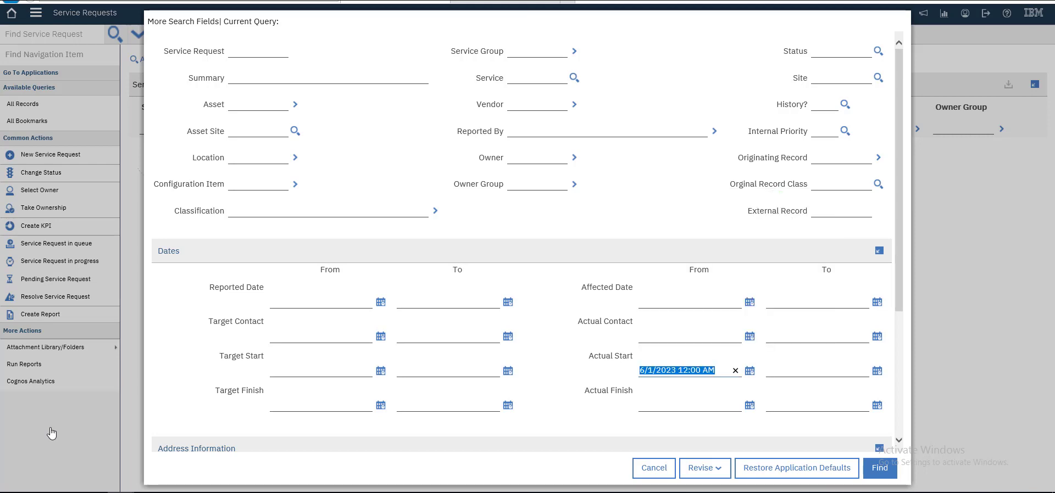
{"action": "key", "text": "Tab"}
- Set Actual Start To 7/9/2023 from the calendar
{"action": "key", "text": "Return"}
{"action": "key", "text": "Escape"}
{"action": "key", "text": "Return"}
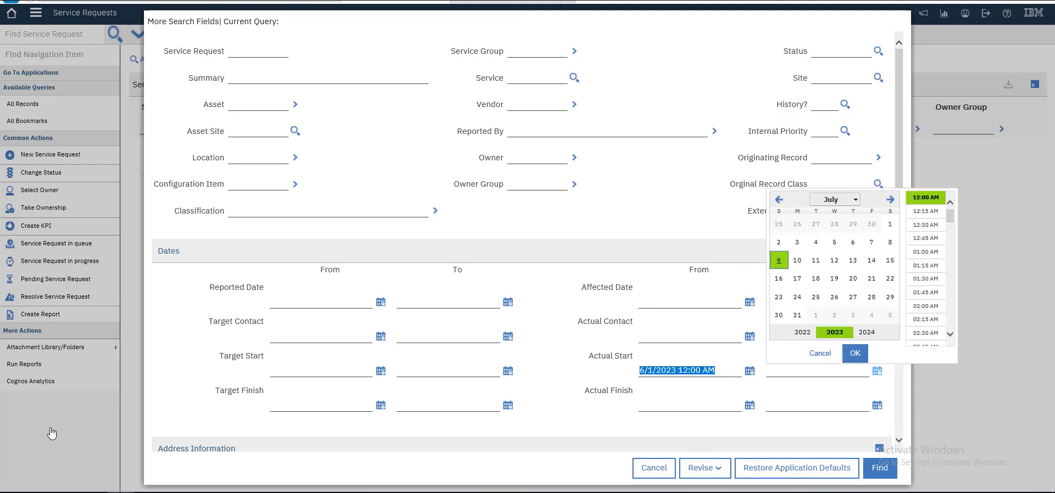
{"action": "key", "text": "space"}
{"action": "key", "text": "Tab"}
{"action": "key", "text": "Return"}
- Prefix the Actual Start dates with >= and <= and run the search
{"action": "key", "text": "shift+Tab"}
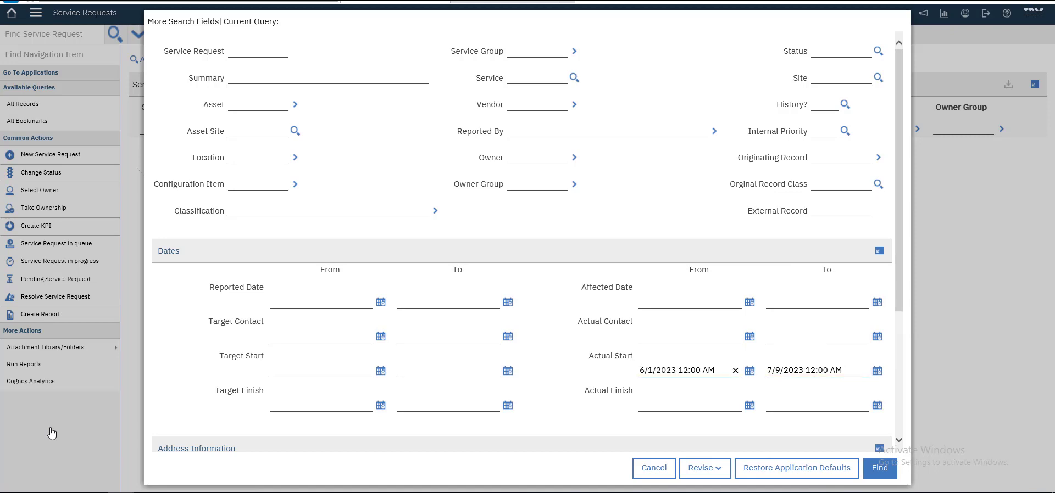
{"action": "type", "text": ">="}
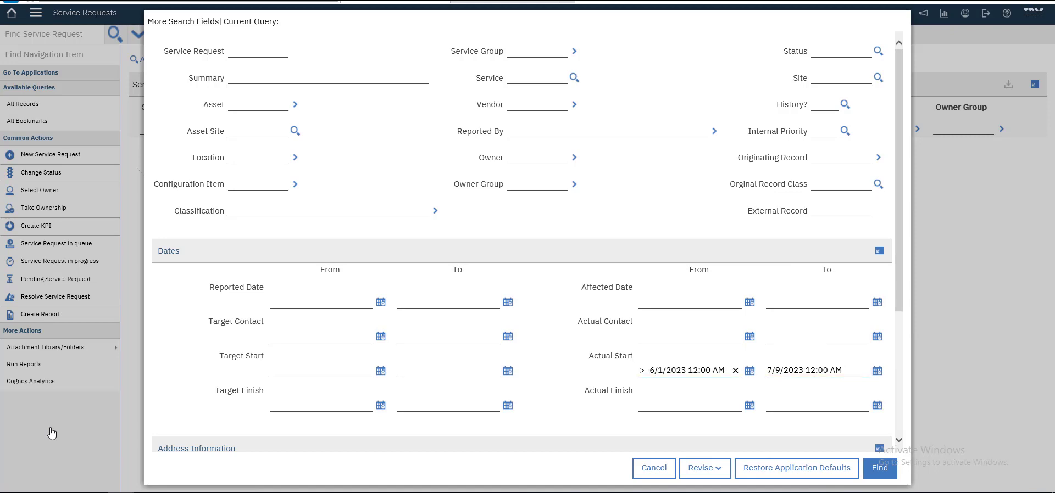
{"action": "key", "text": "Tab"}
{"action": "key", "text": "Home"}
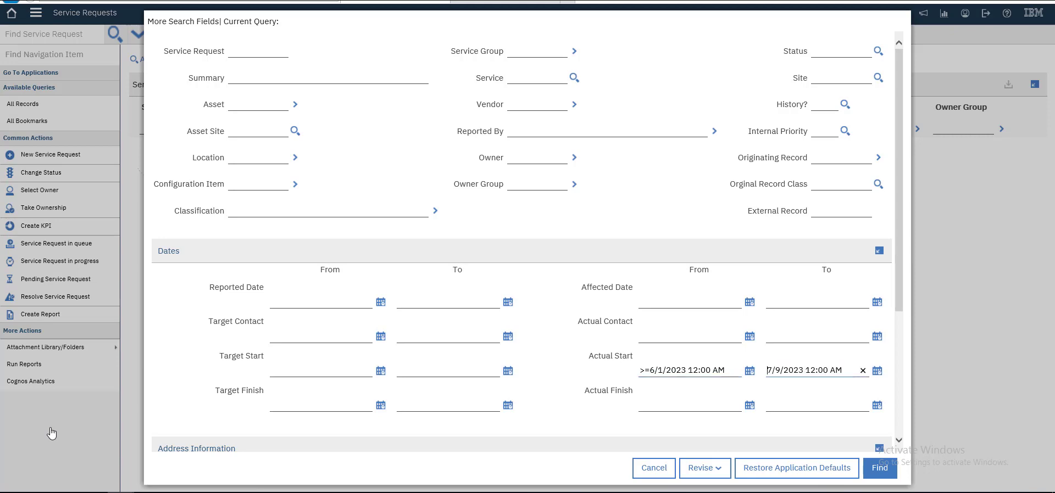
{"action": "type", "text": "<="}
{"action": "key", "text": "Return"}
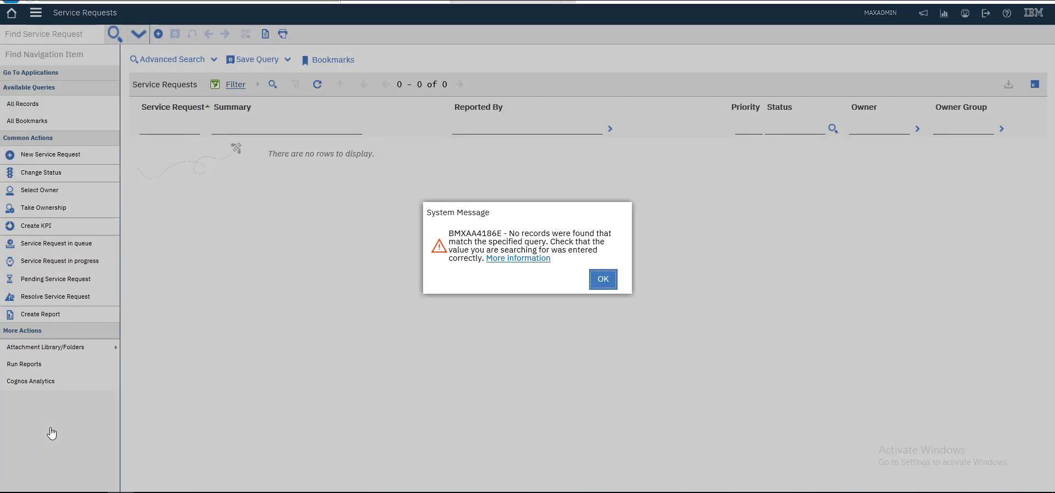
- Clear both Actual Start dates, search by asset 12200, and dismiss the no-records messages
{"action": "key", "text": "Return"}
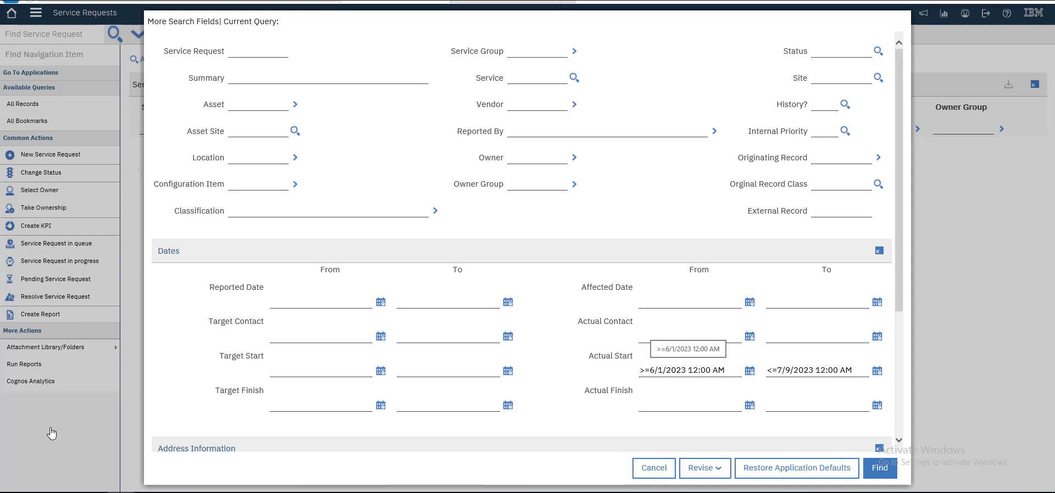
{"action": "key", "text": "ctrl+a"}
{"action": "key", "text": "BackSpace"}
{"action": "key", "text": "Tab"}
{"action": "key", "text": "BackSpace"}
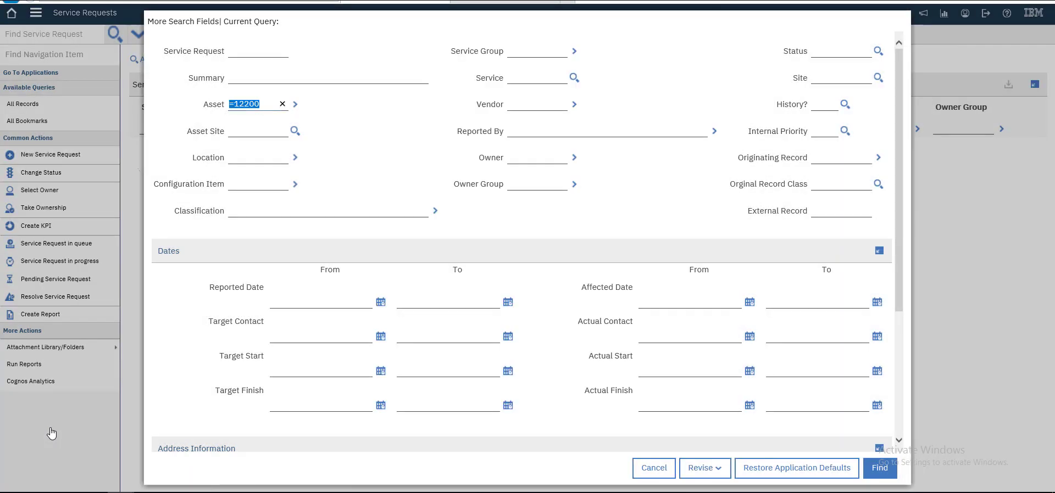
{"action": "key", "text": "Return"}
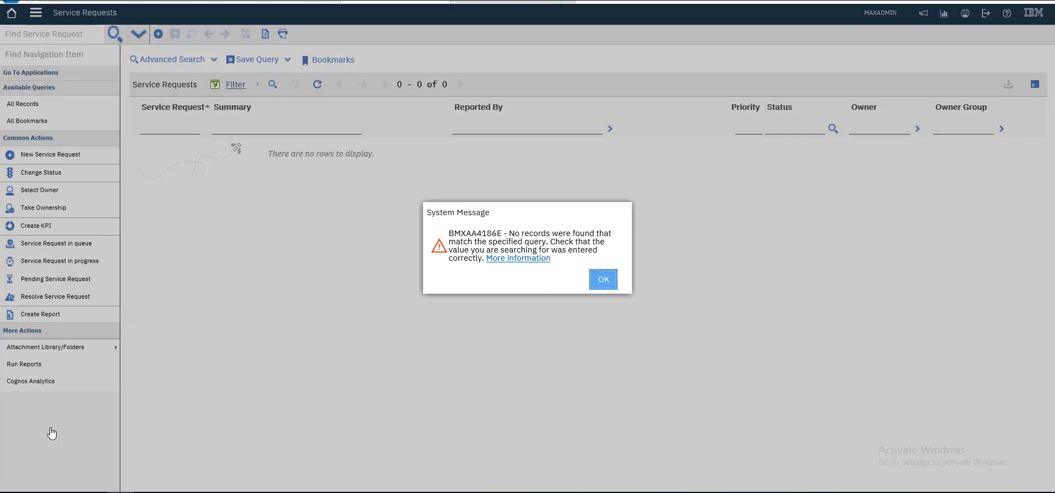
{"action": "key", "text": "Return"}
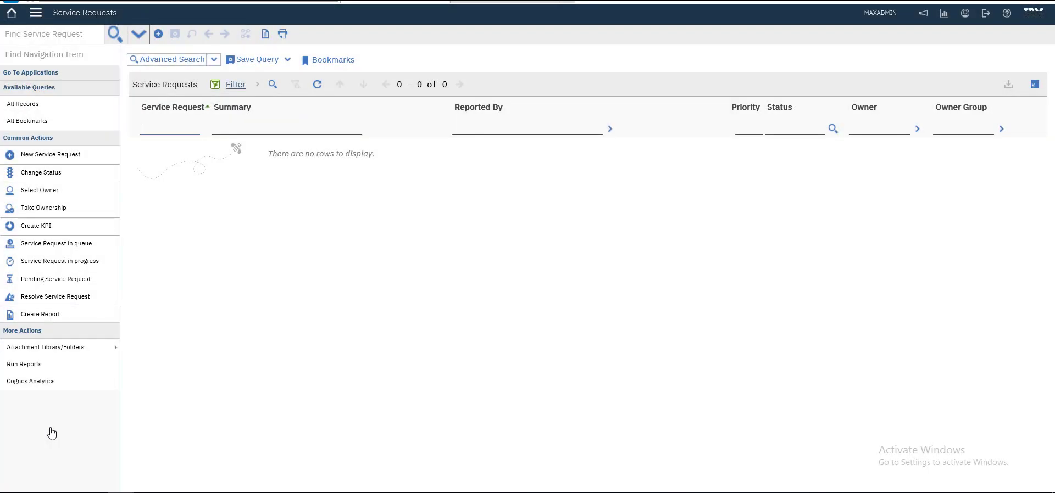
- Restore default search fields, open service request 1002, and dismiss the trusted-sites prompt to review it
{"action": "key", "text": "Return"}
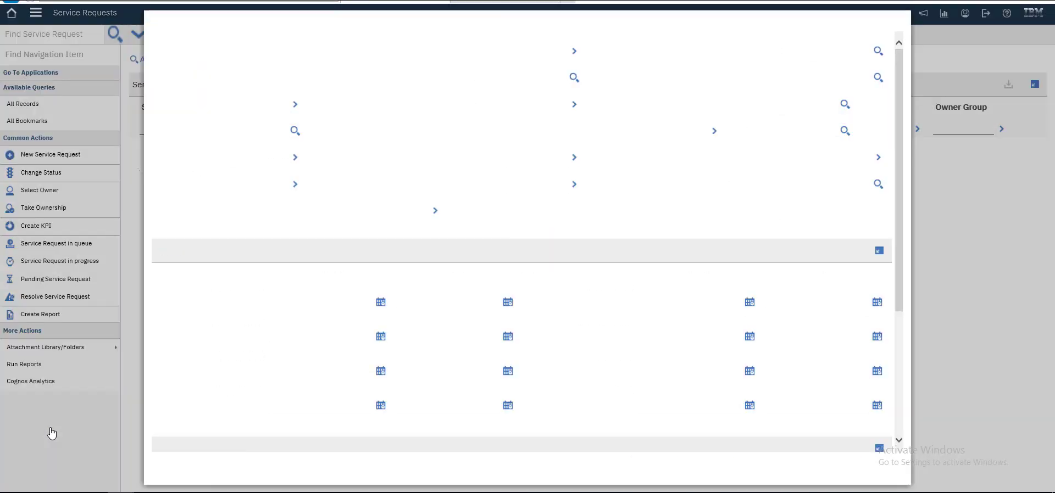
{"action": "key", "text": "Return"}
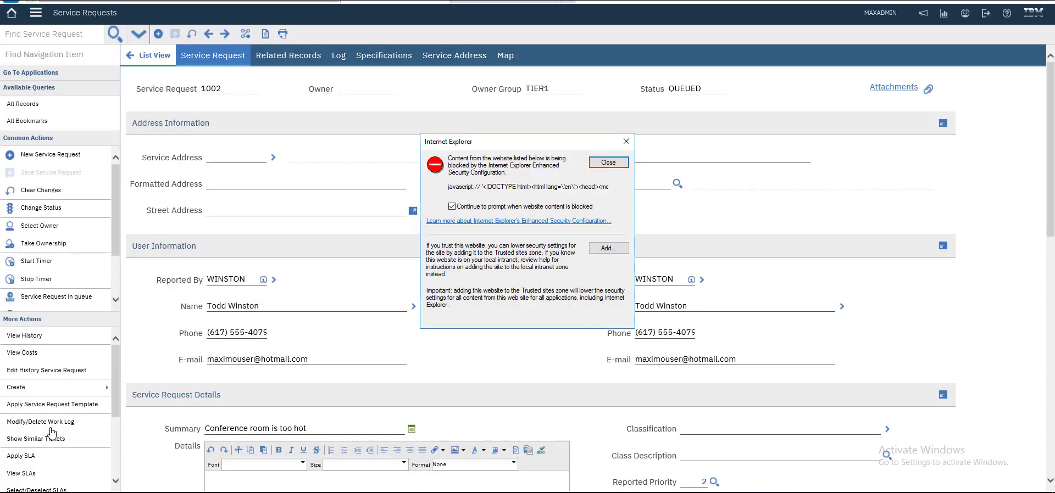
{"action": "key", "text": "Tab"}
{"action": "key", "text": "Return"}
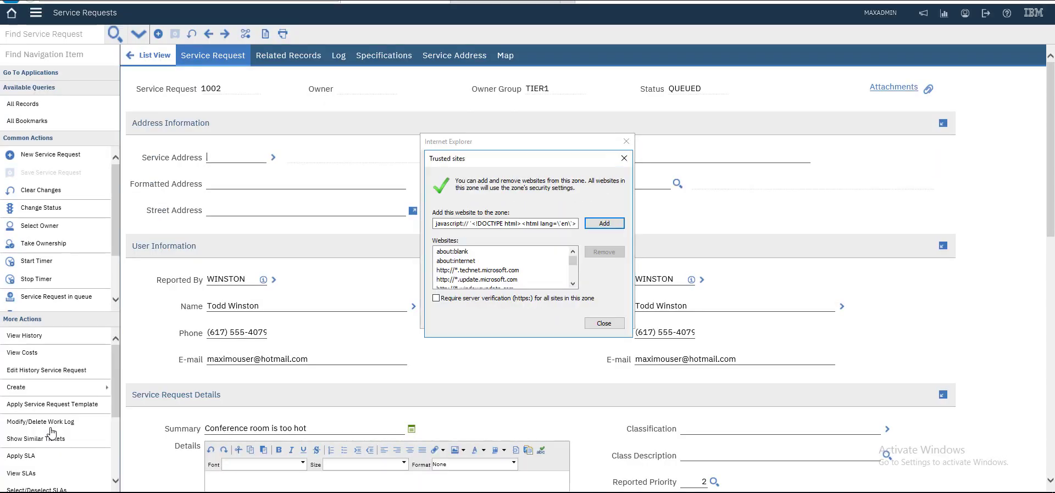
{"action": "key", "text": "Escape"}
{"action": "key", "text": "Escape"}
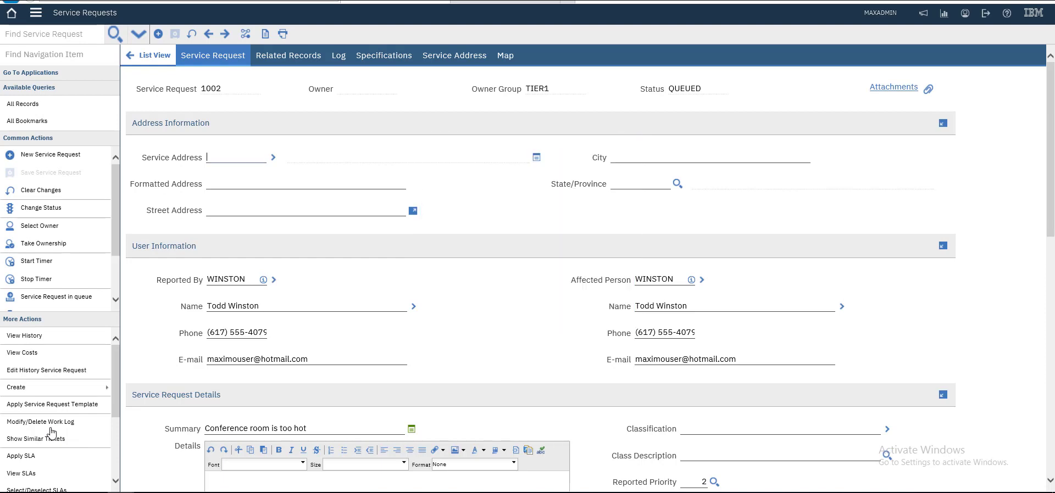
{"action": "scroll", "coordinate": [53, 435], "scroll_direction": "down", "scroll_amount": 2}
{"action": "scroll", "coordinate": [52, 434], "scroll_direction": "down", "scroll_amount": 4}
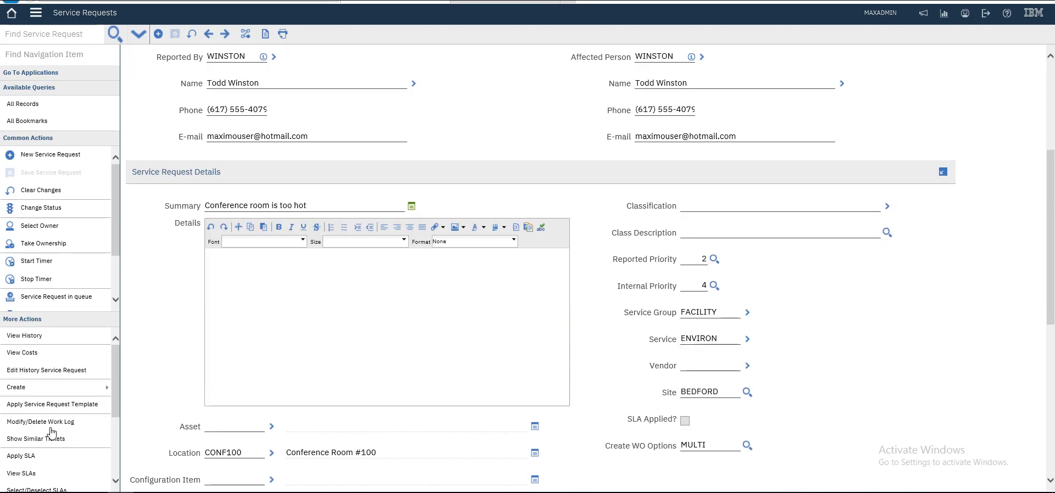
{"action": "scroll", "coordinate": [52, 434], "scroll_direction": "down", "scroll_amount": 5}
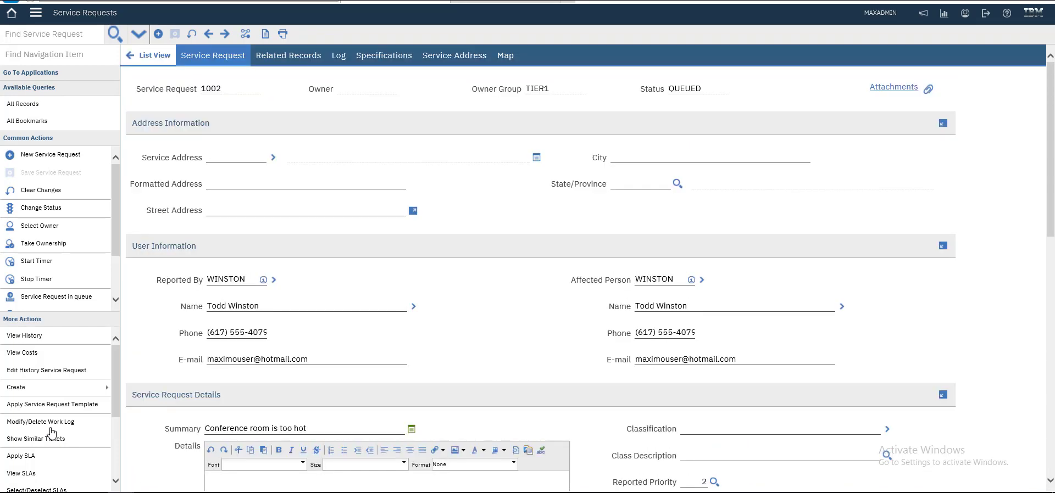
- Search similar tickets by location CONF100, returning requests 1002 and 1078
{"action": "left_click", "coordinate": [51, 434]}
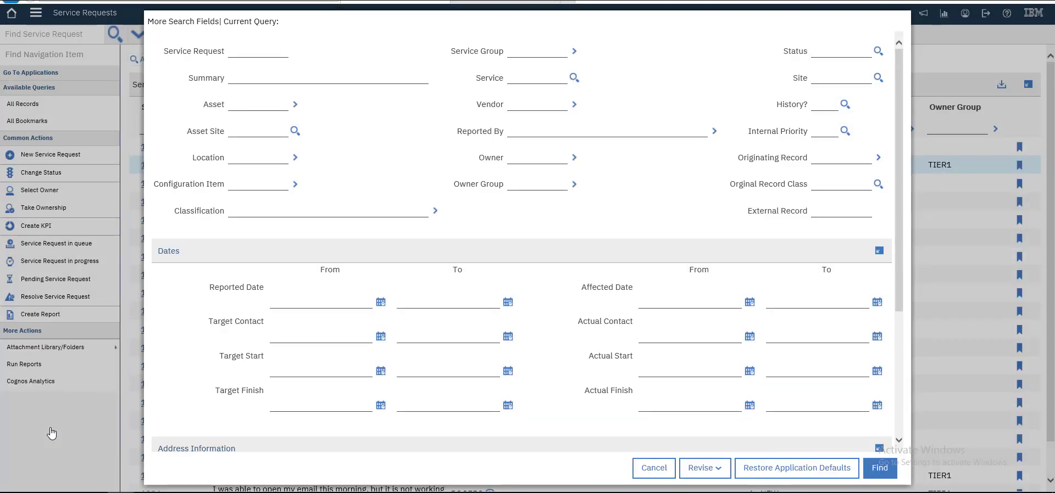
{"action": "type", "text": "CONF100"}
{"action": "key", "text": "Return"}
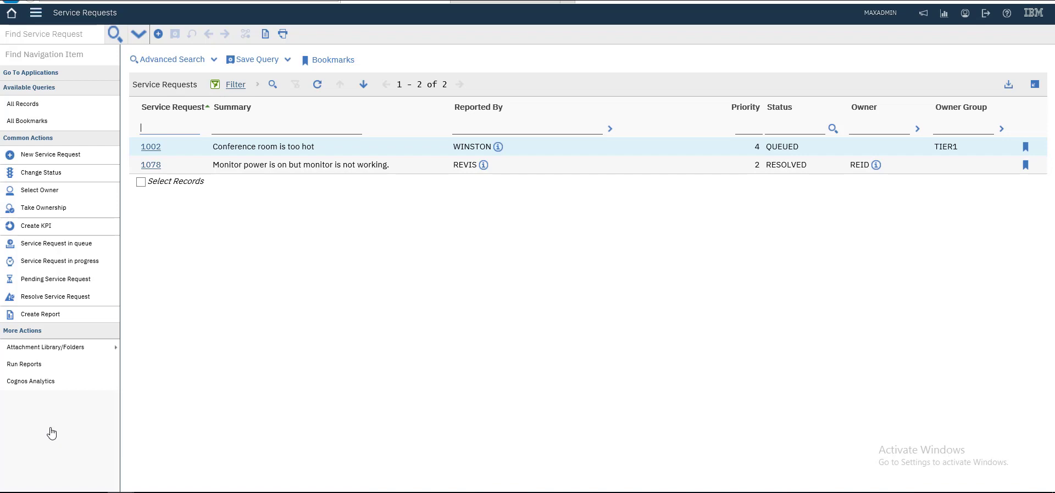
- Open Work Order Tracking and filter the work orders by status CLOSE
{"action": "left_click", "coordinate": [36, 12]}
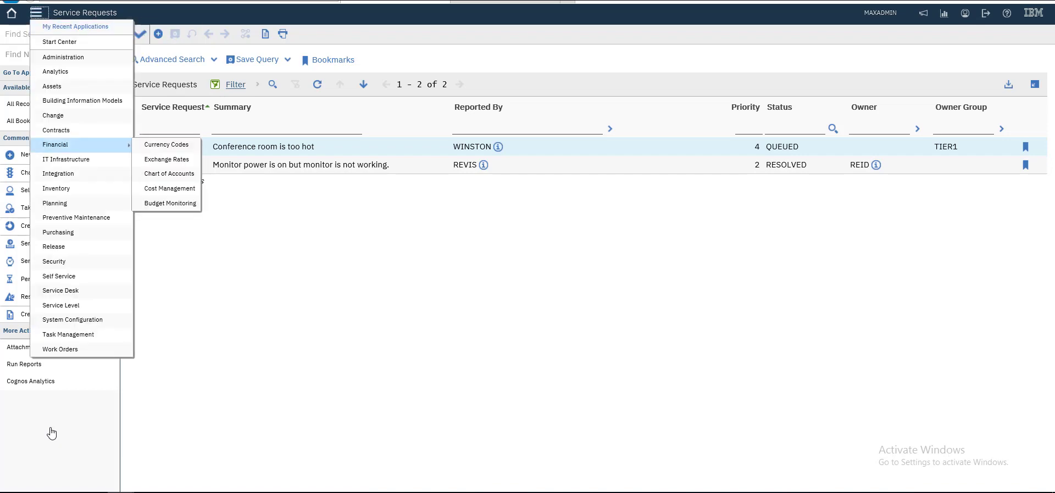
{"action": "key", "text": "Return"}
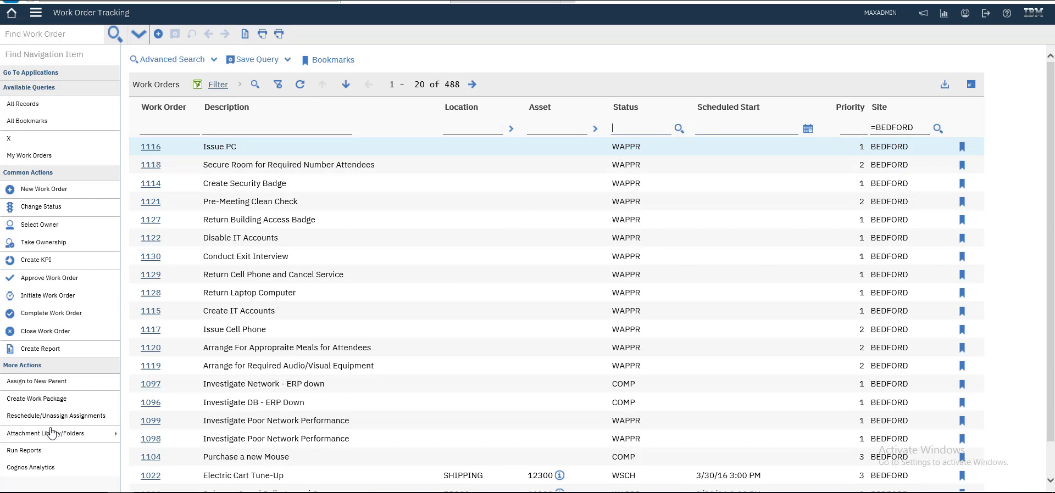
{"action": "key", "text": "shift+Tab"}
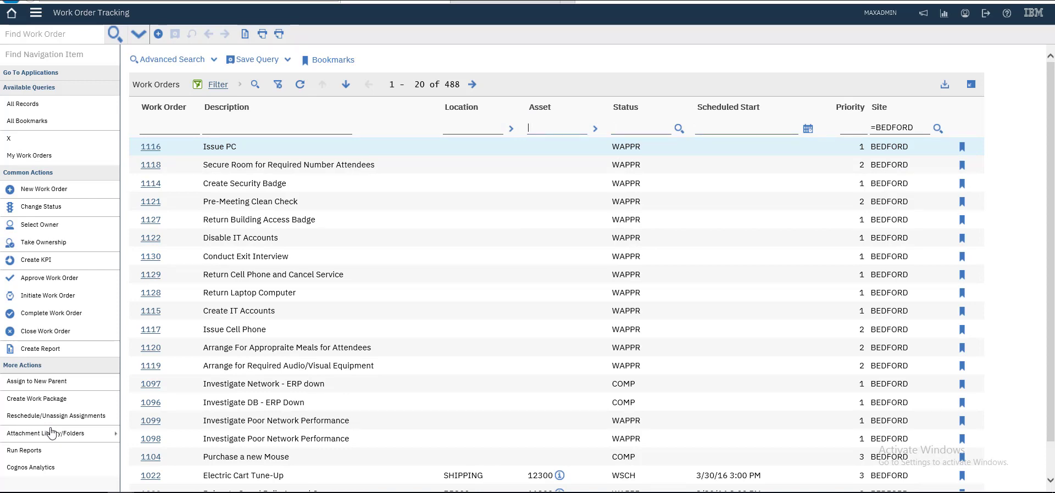
{"action": "key", "text": "alt+F1"}
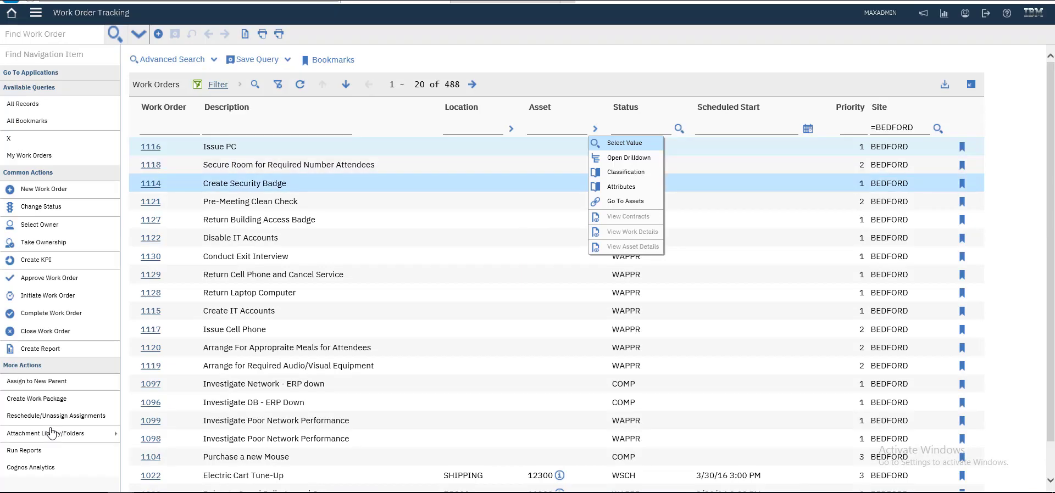
{"action": "key", "text": "Escape"}
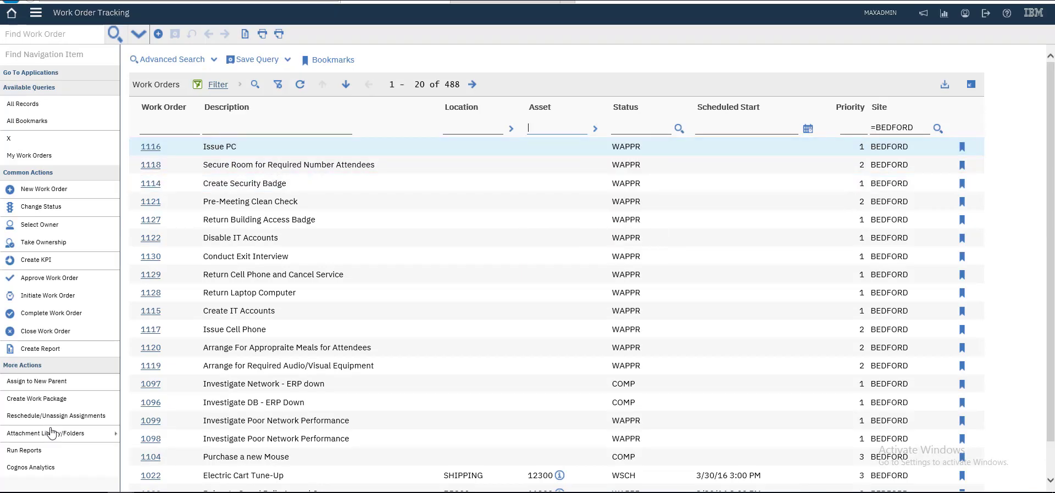
{"action": "key", "text": "Return"}
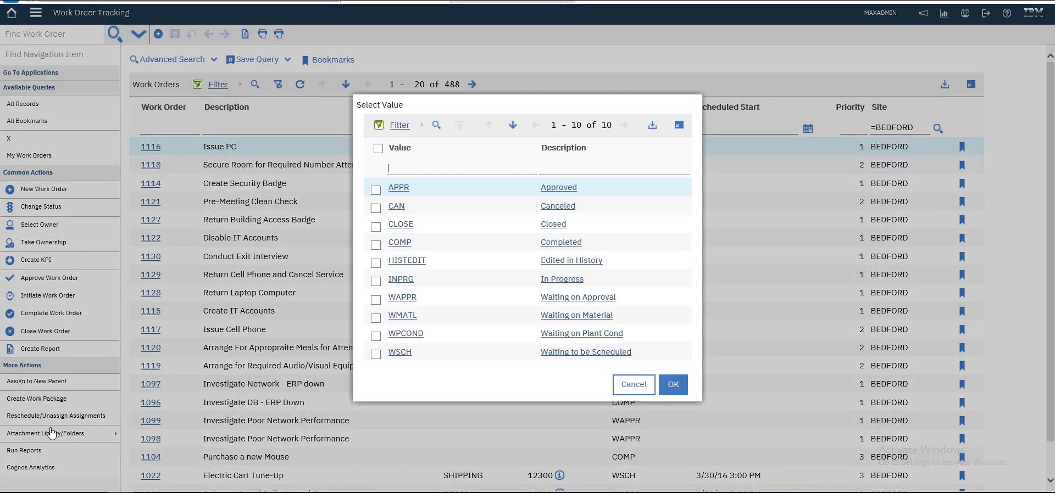
{"action": "key", "text": "space"}
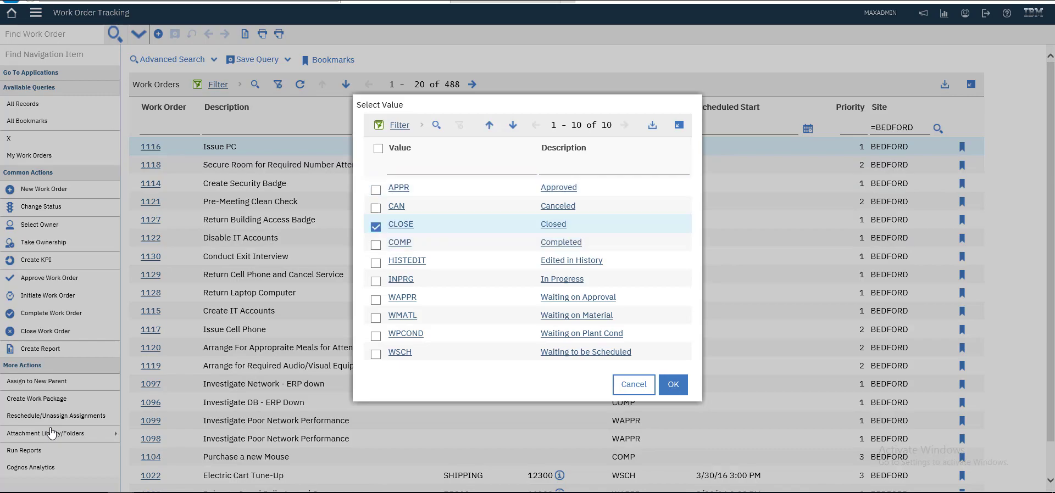
{"action": "key", "text": "Return"}
{"action": "key", "text": "Return"}
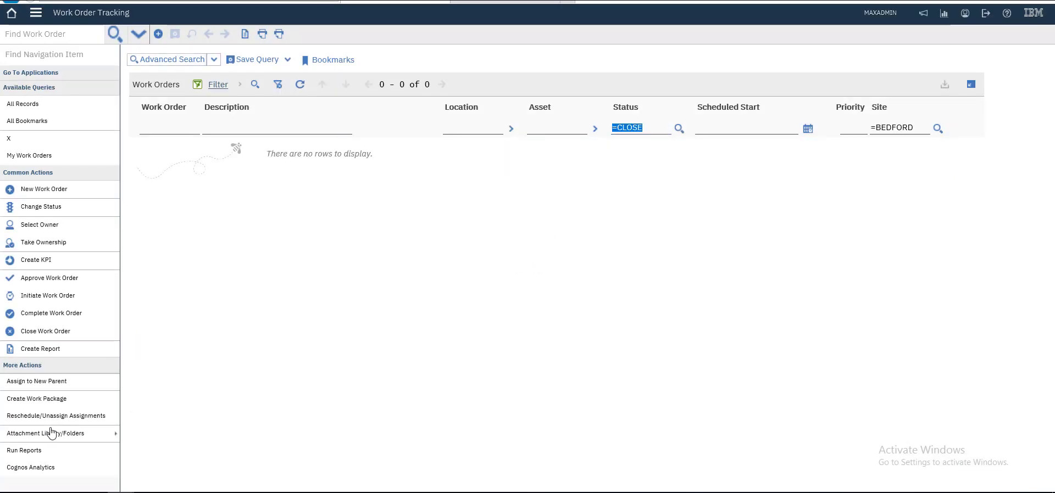
- Set History? to Y, listing 188 closed BEDFORD work orders, and page to records 21–40
{"action": "key", "text": "Return"}
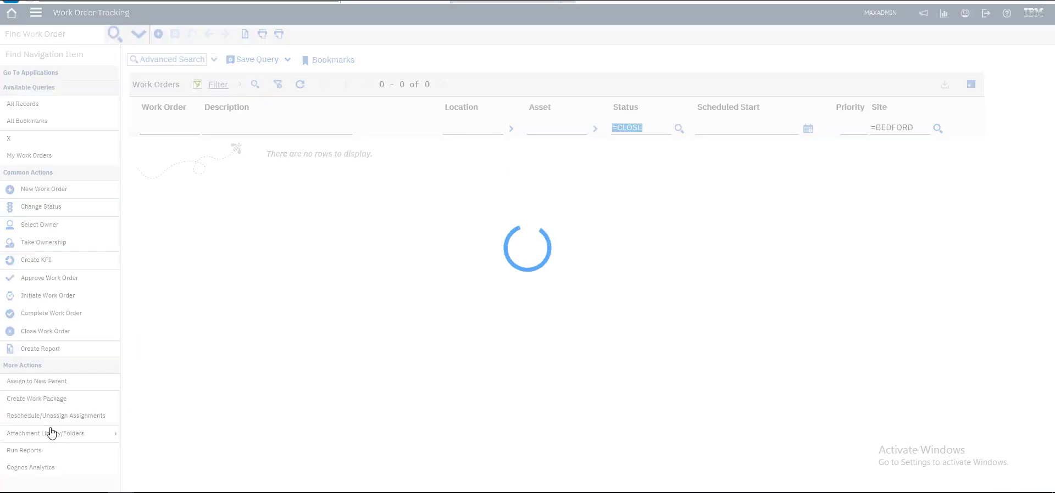
{"action": "type", "text": "y"}
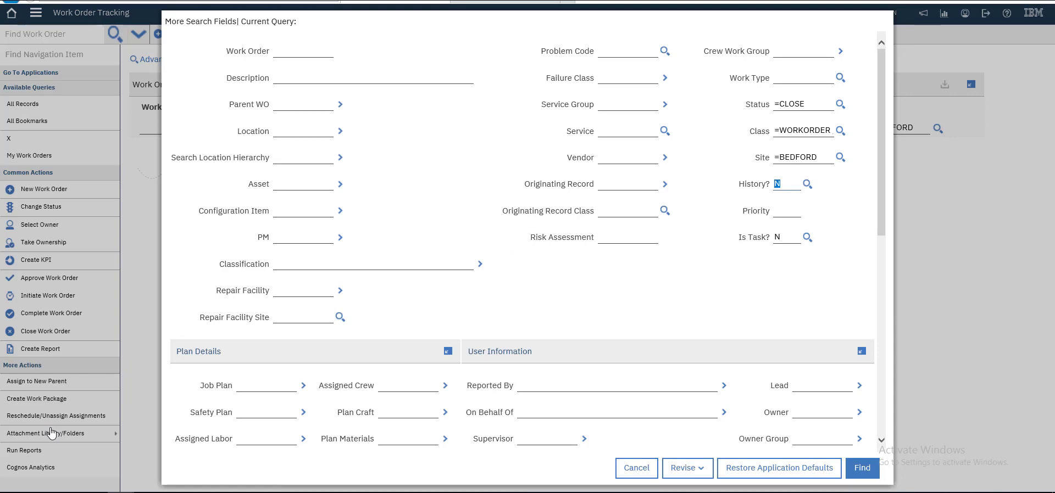
{"action": "key", "text": "Return"}
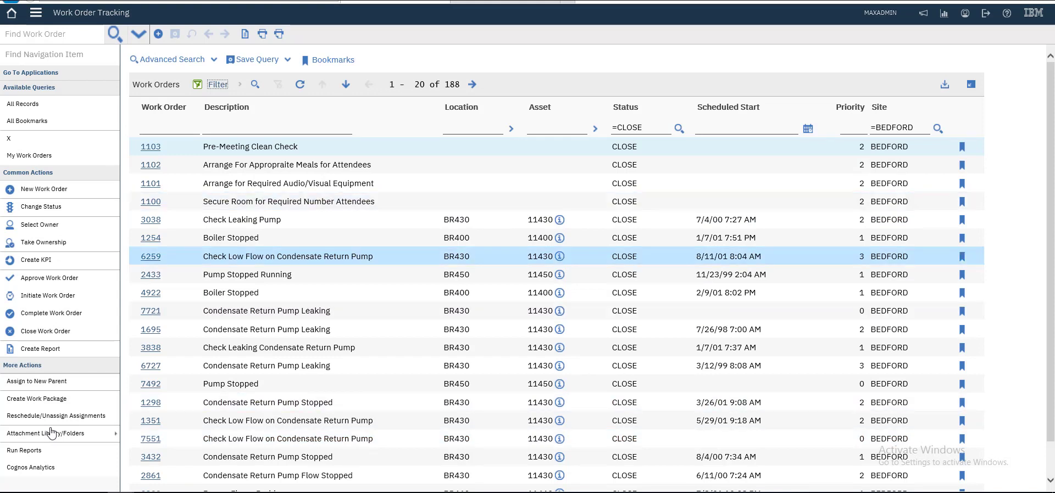
{"action": "left_click", "coordinate": [51, 433]}
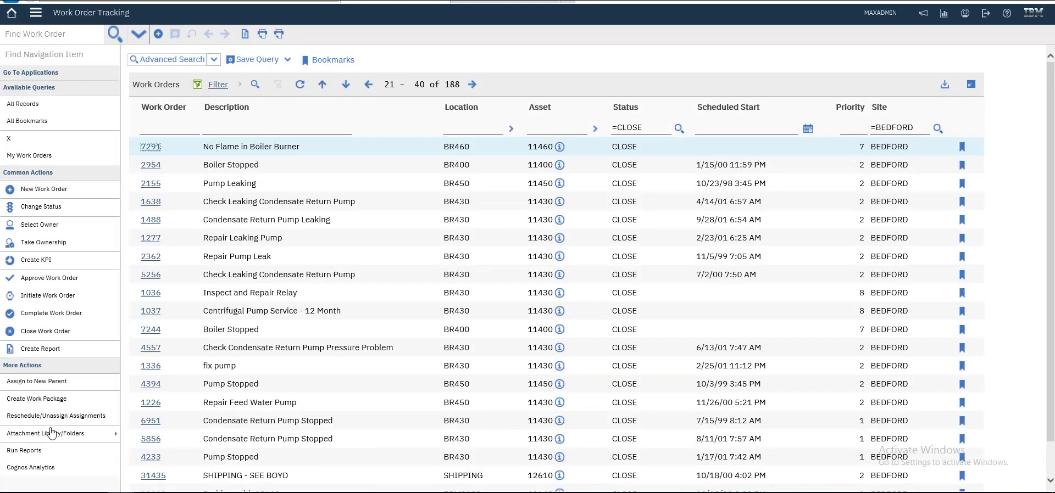
{"action": "key", "text": "Return"}
- Show the where clause and highlight its status 'CLOSE' and historyflag = 1 conditions
{"action": "key", "text": "Down"}
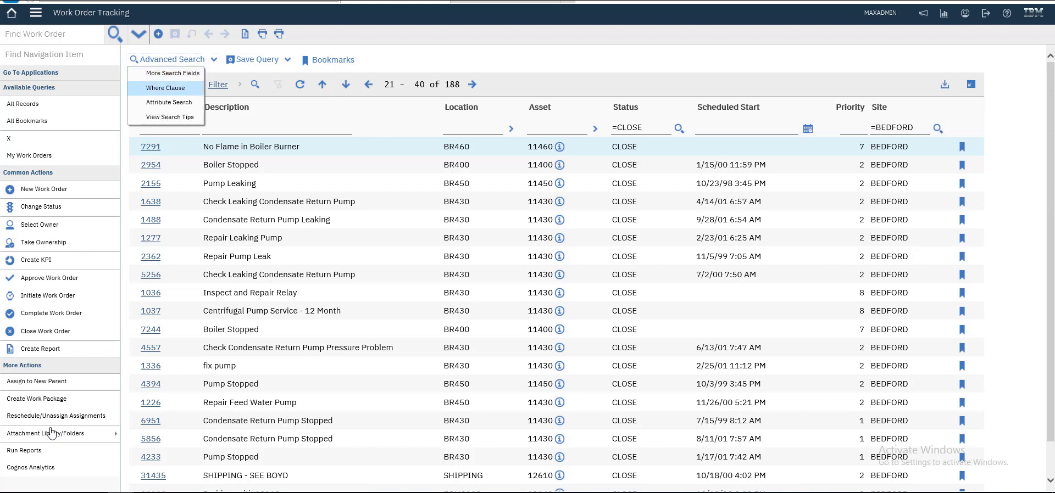
{"action": "key", "text": "Return"}
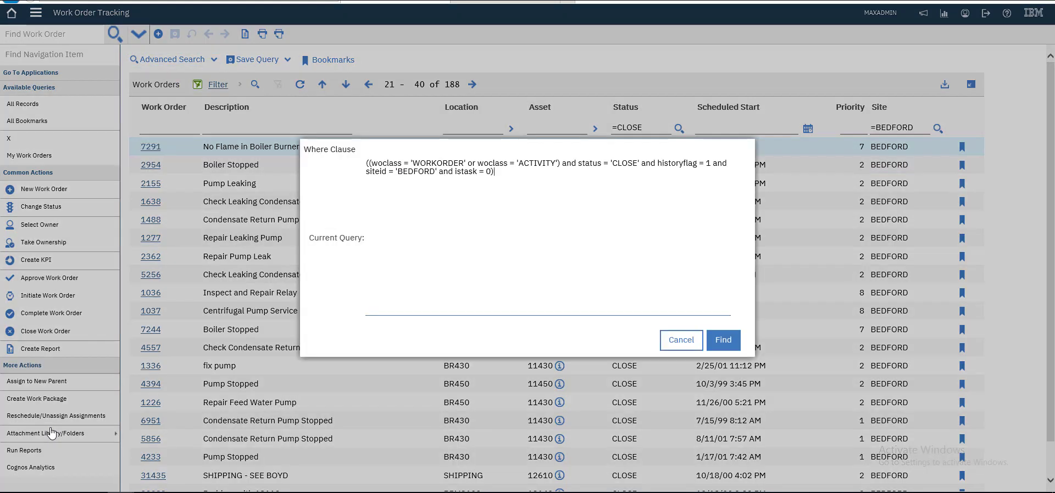
{"action": "key", "text": "ctrl+shift+Left"}
{"action": "key", "text": "ctrl+Right"}
{"action": "key", "text": "ctrl+Right"}
{"action": "key", "text": "ctrl+shift+Right"}
{"action": "key", "text": "ctrl+Right"}
{"action": "key", "text": "ctrl+Right"}
{"action": "key", "text": "ctrl+shift+Right"}
{"action": "key", "text": "ctrl+Right"}
{"action": "key", "text": "ctrl+Right"}
{"action": "key", "text": "ctrl+Right"}
{"action": "key", "text": "shift+End"}
{"action": "key", "text": "ctrl+a"}
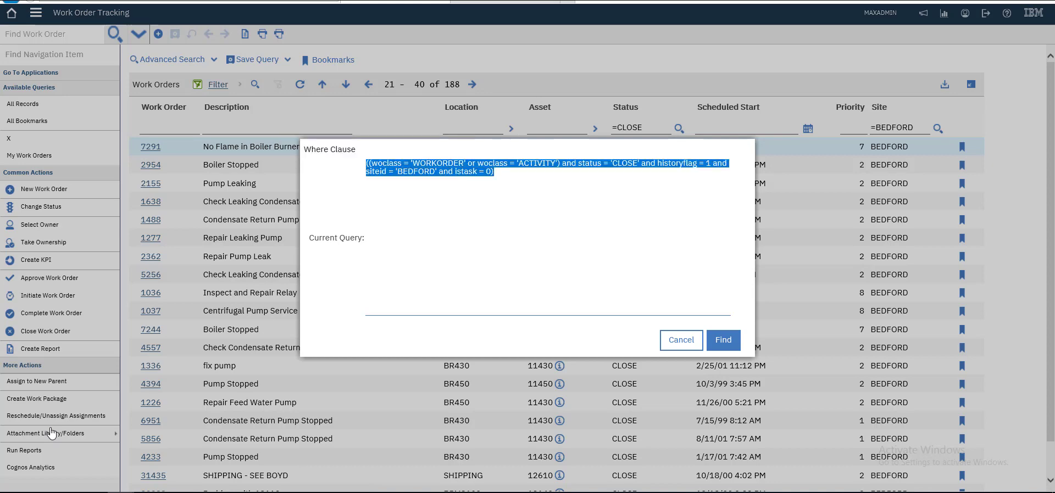
- Reselect the 'CLOSE' value in the clause and rerun the query for 188 work orders
{"action": "key", "text": "ctrl+End"}
{"action": "key", "text": "shift+Up"}
{"action": "key", "text": "shift+Right"}
{"action": "key", "text": "shift+Right"}
{"action": "key", "text": "shift+Right"}
{"action": "key", "text": "shift+Right"}
{"action": "key", "text": "Left"}
{"action": "key", "text": "ctrl+Left"}
{"action": "key", "text": "ctrl+shift+Right"}
{"action": "key", "text": "Return"}
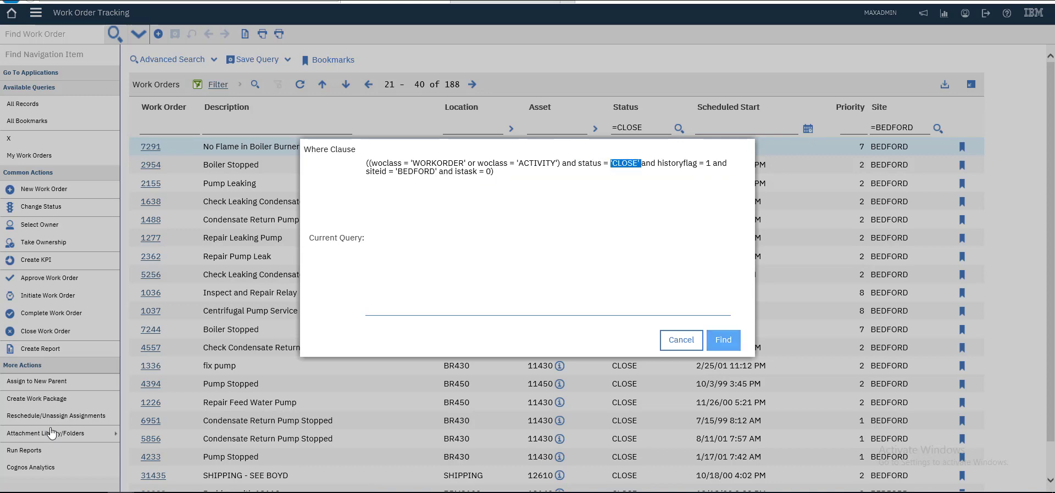